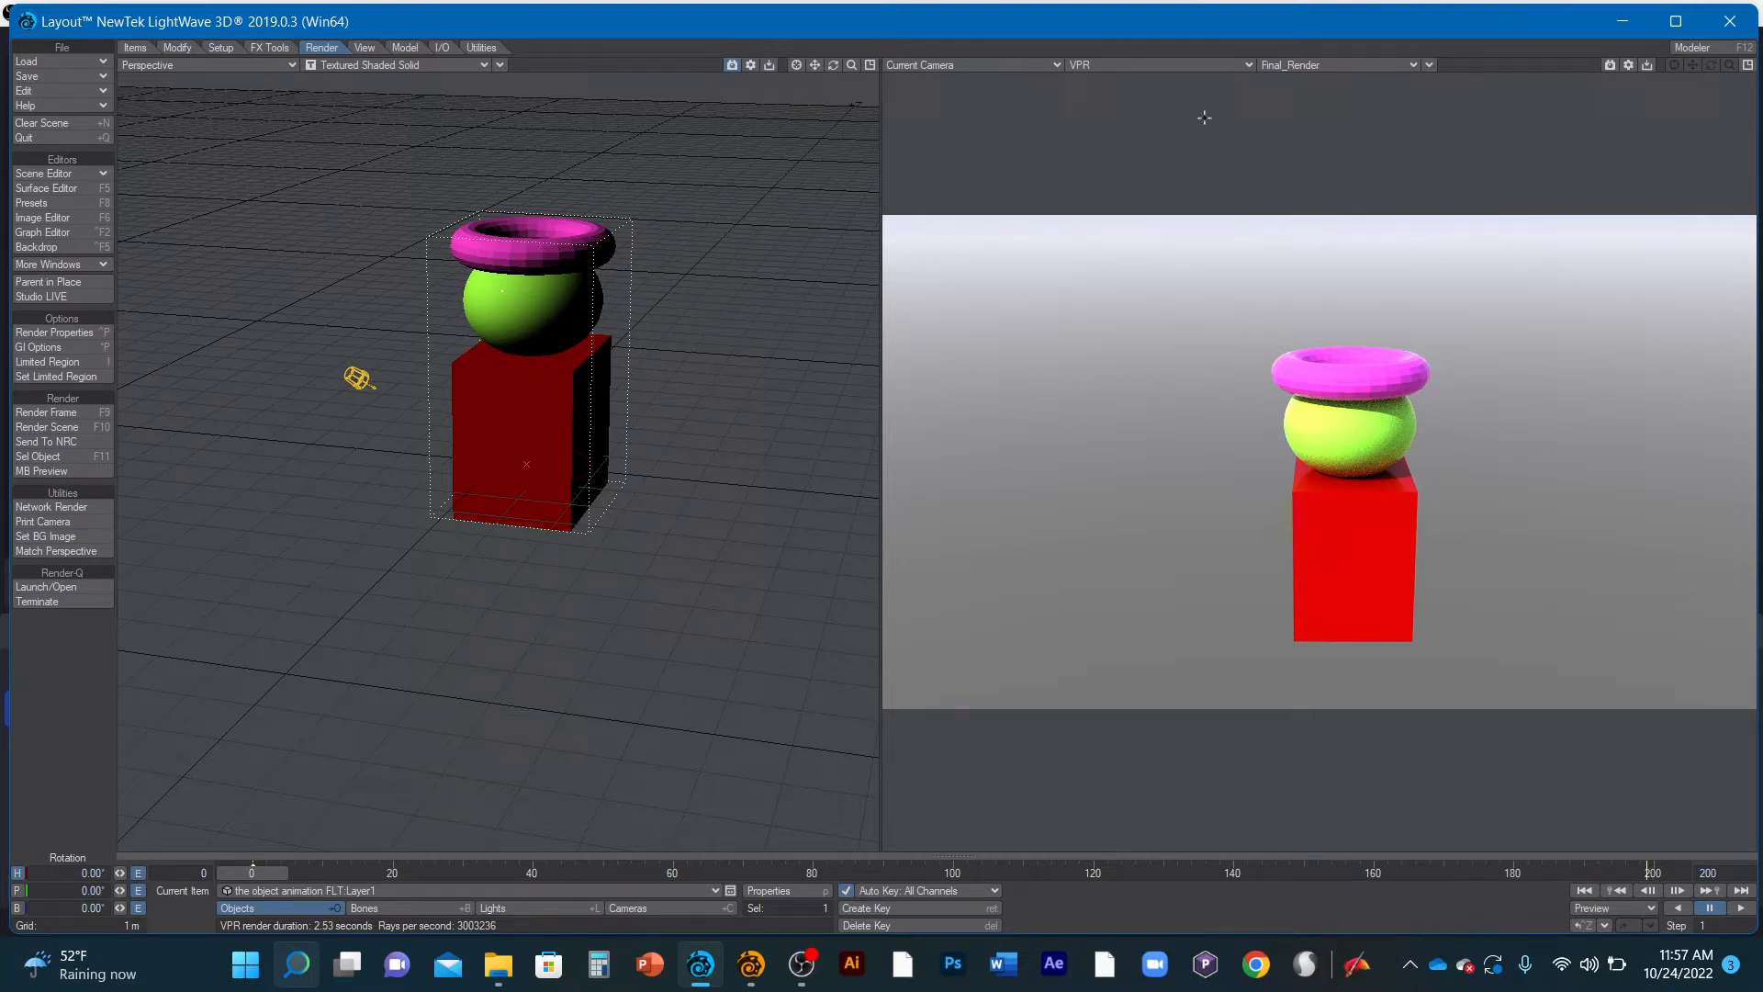
# Switch the camera viewport's display mode to Textured Shaded Solid
pyautogui.click(1183, 68)
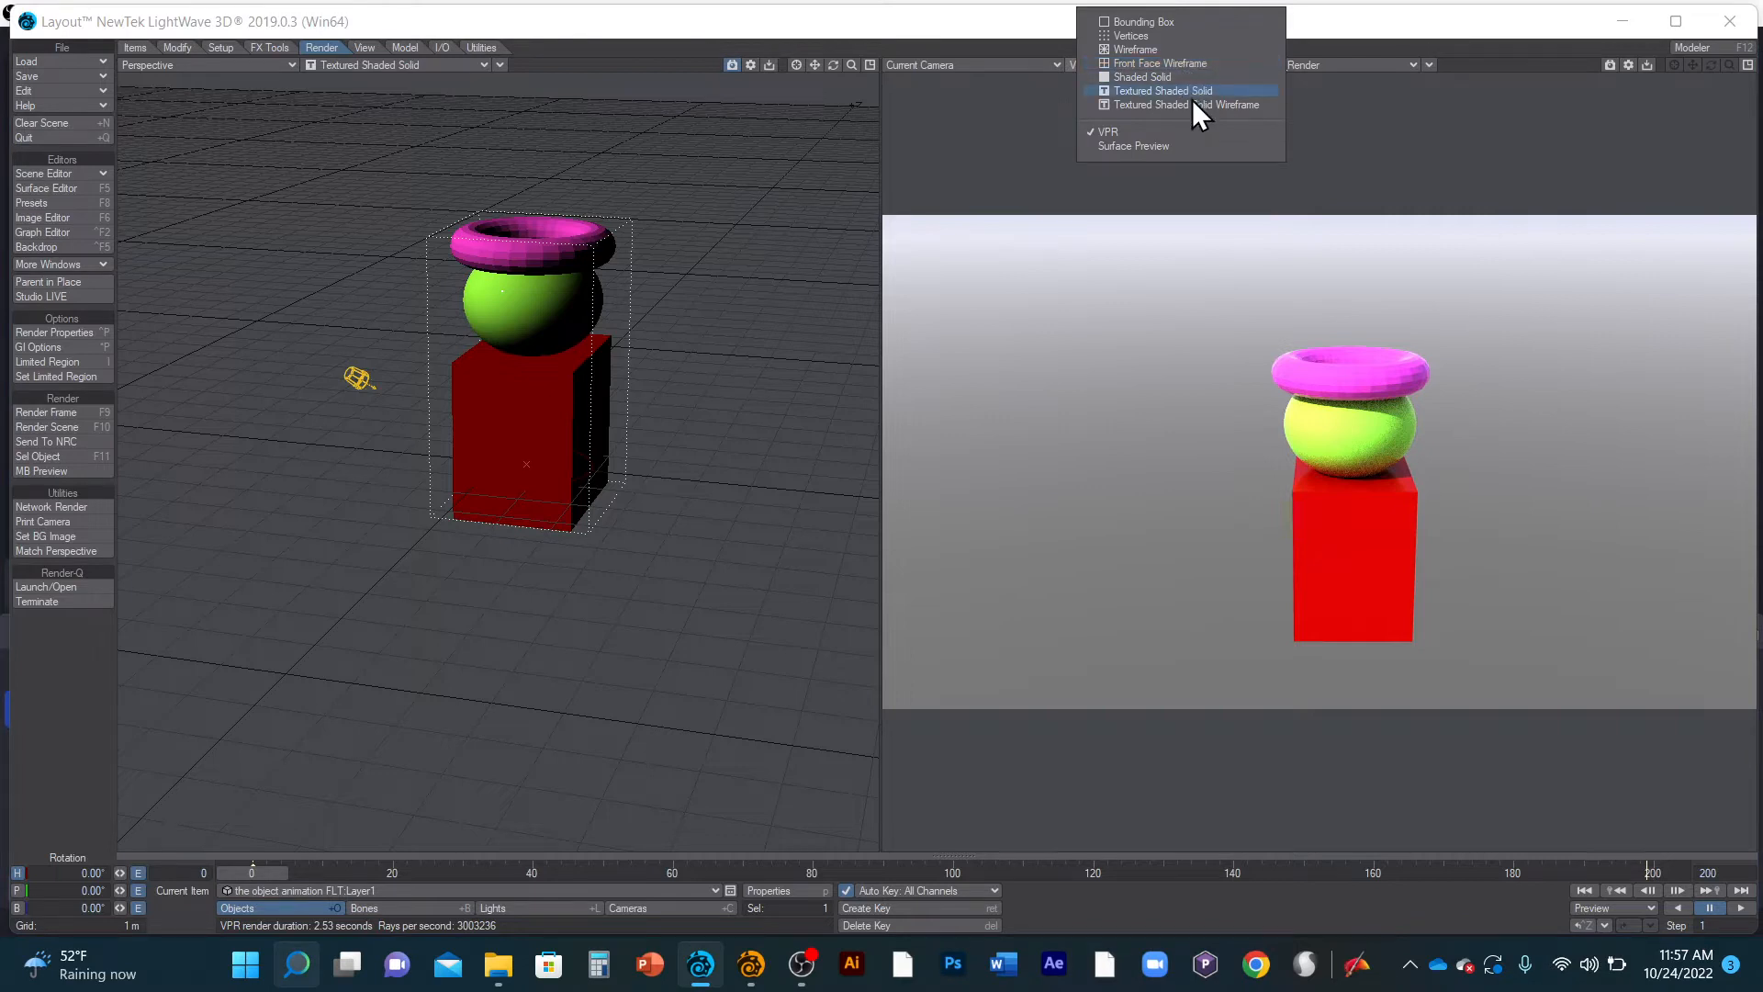
pyautogui.click(1192, 94)
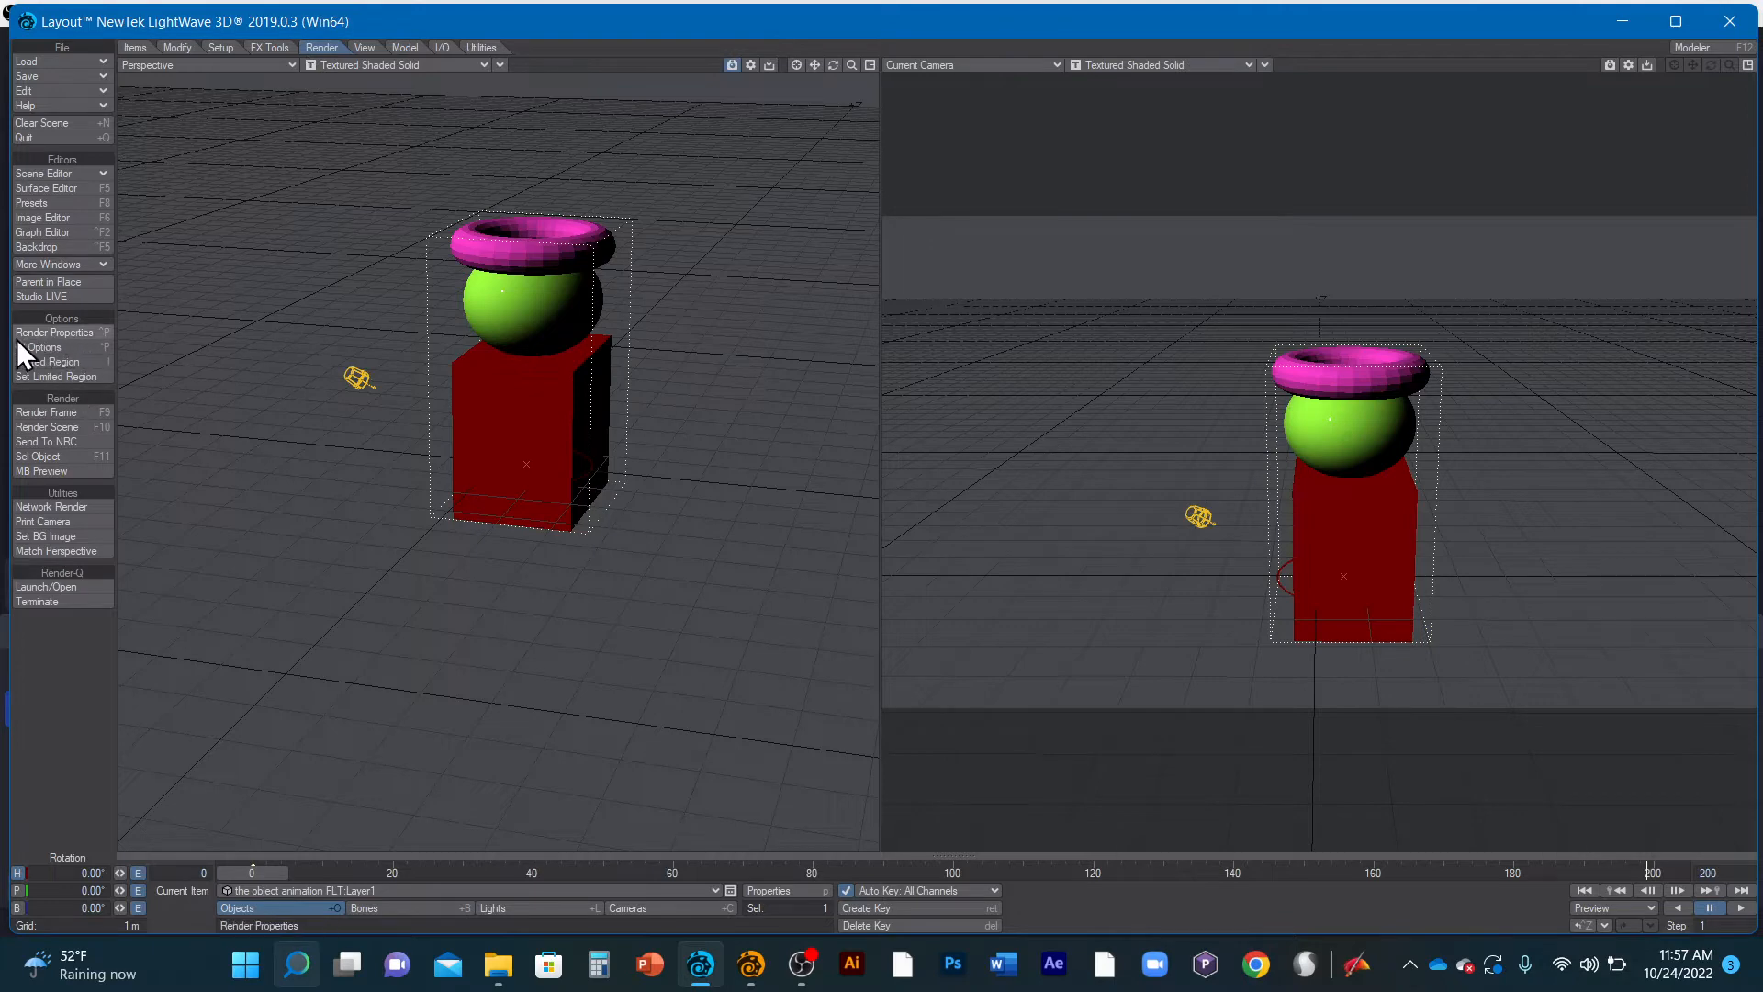
# Enable saving of the Animation output in the render properties and select it for editing
pyautogui.click(73, 334)
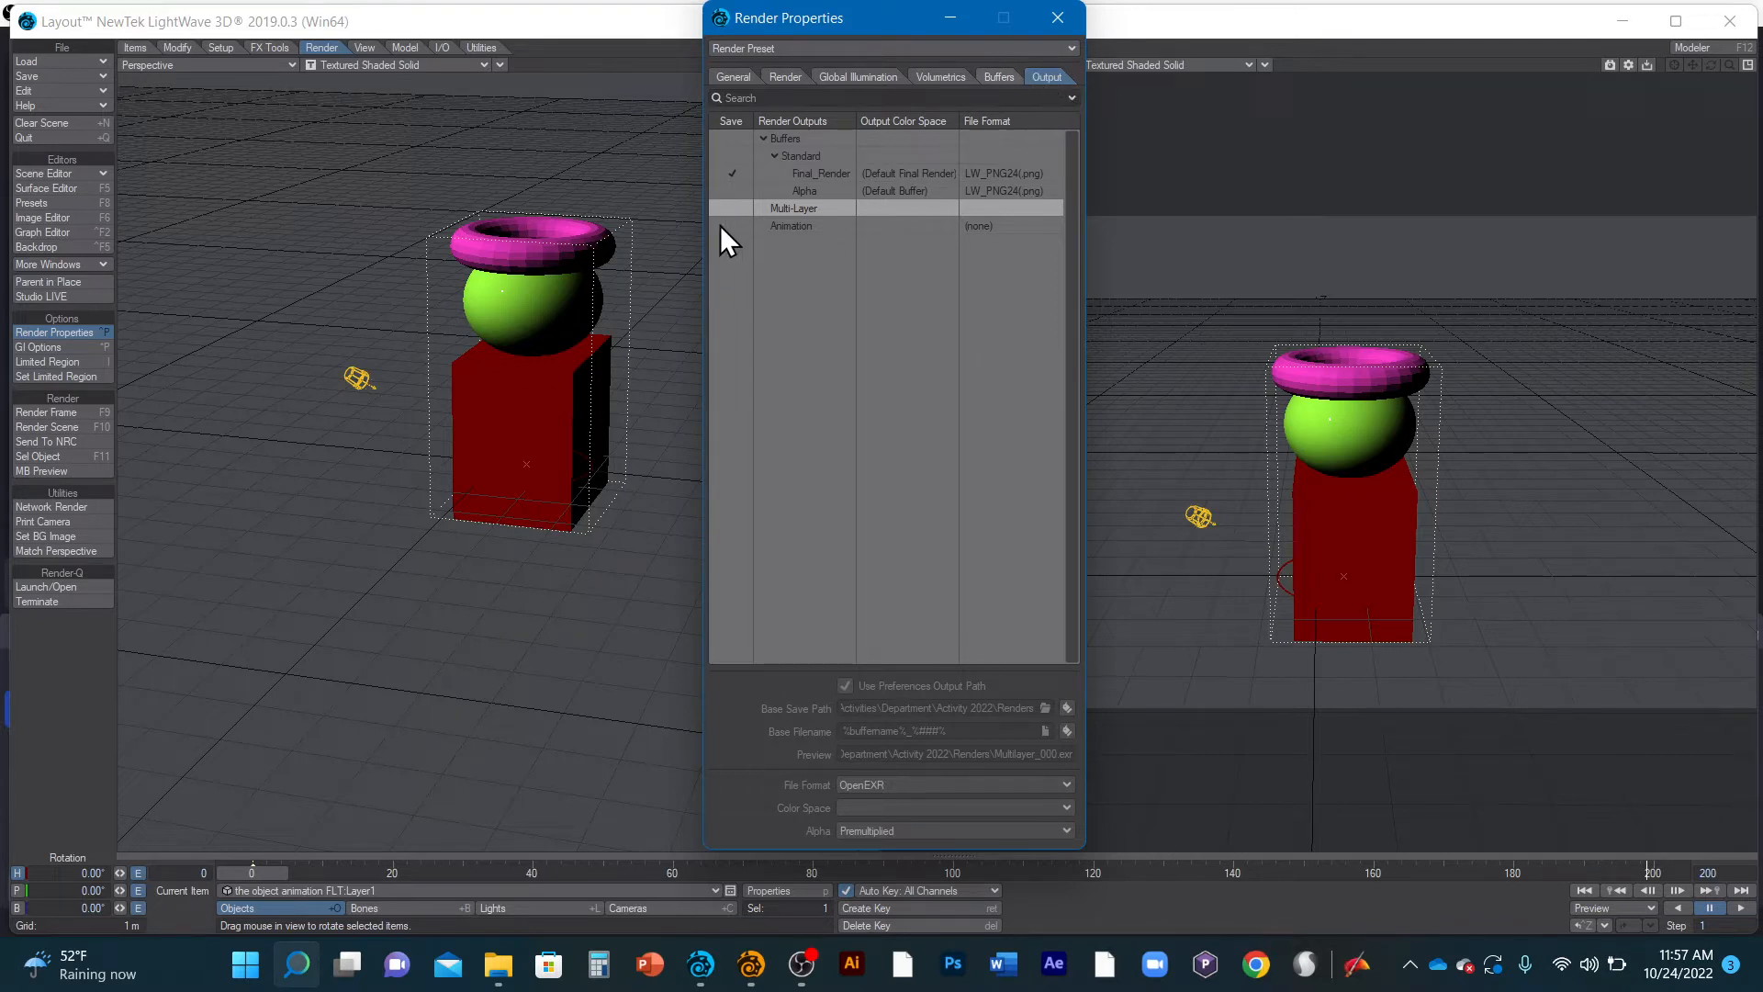
pyautogui.click(743, 225)
pyautogui.click(801, 224)
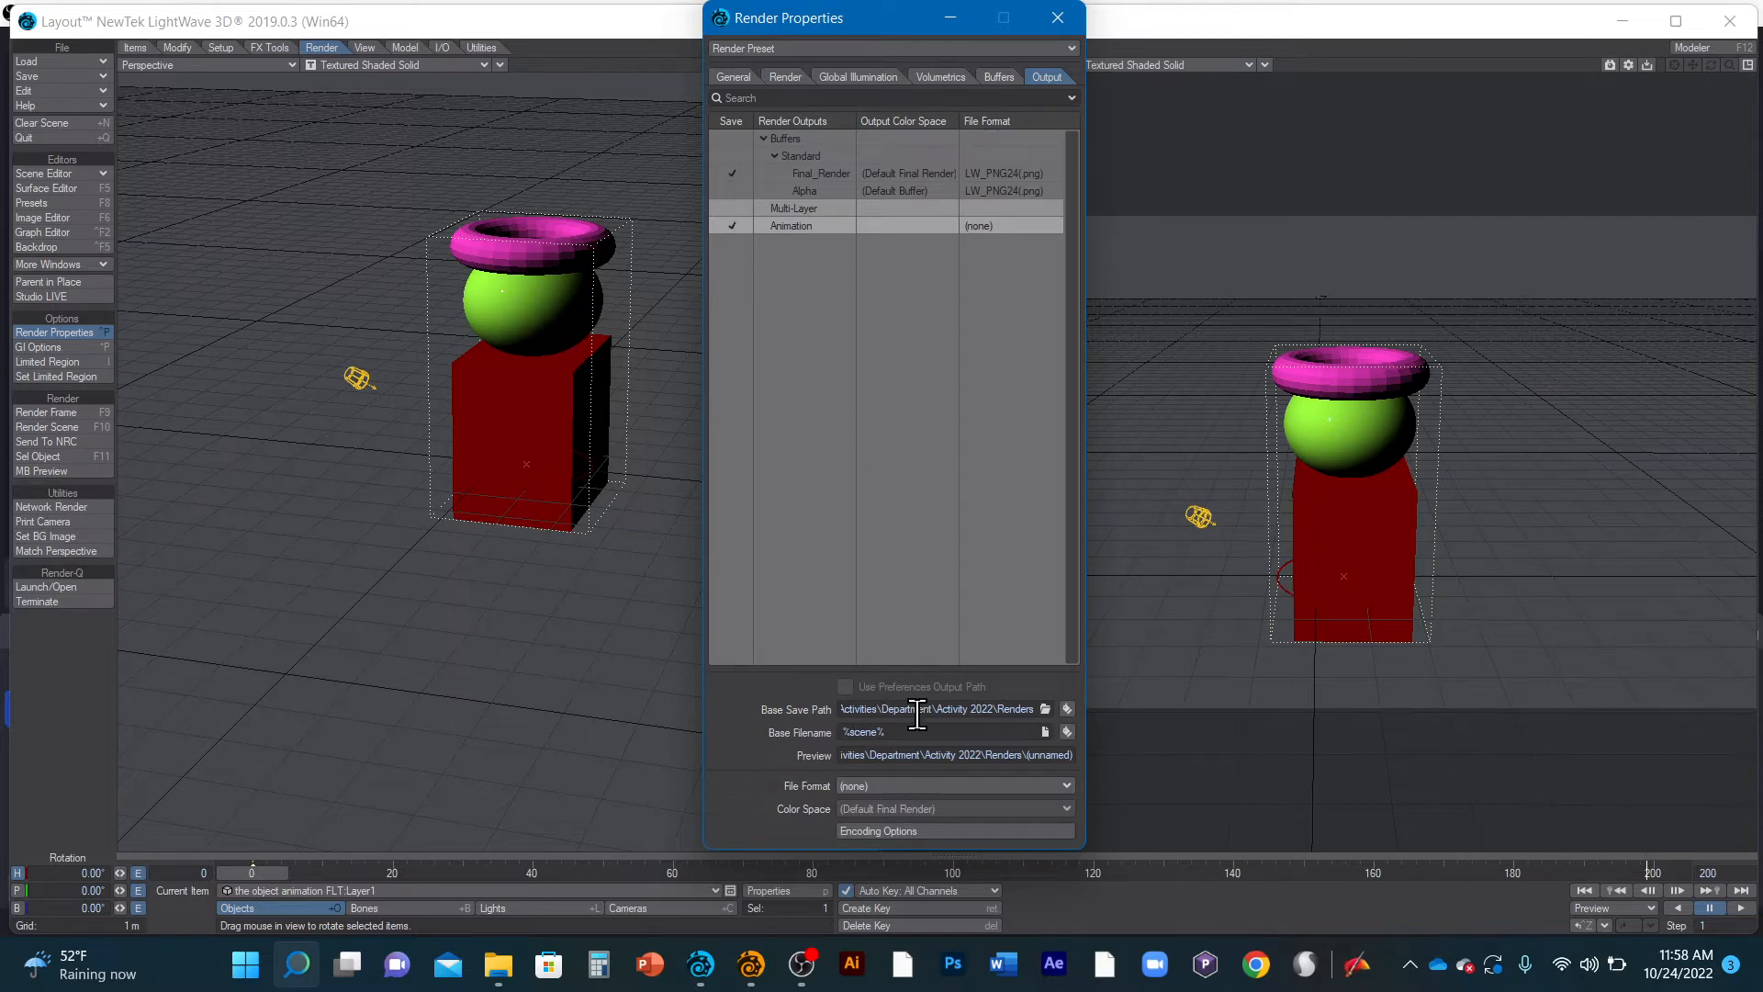
# Set the animation's base save path to the folder D:\All Classes\video recording f21
pyautogui.click(1044, 708)
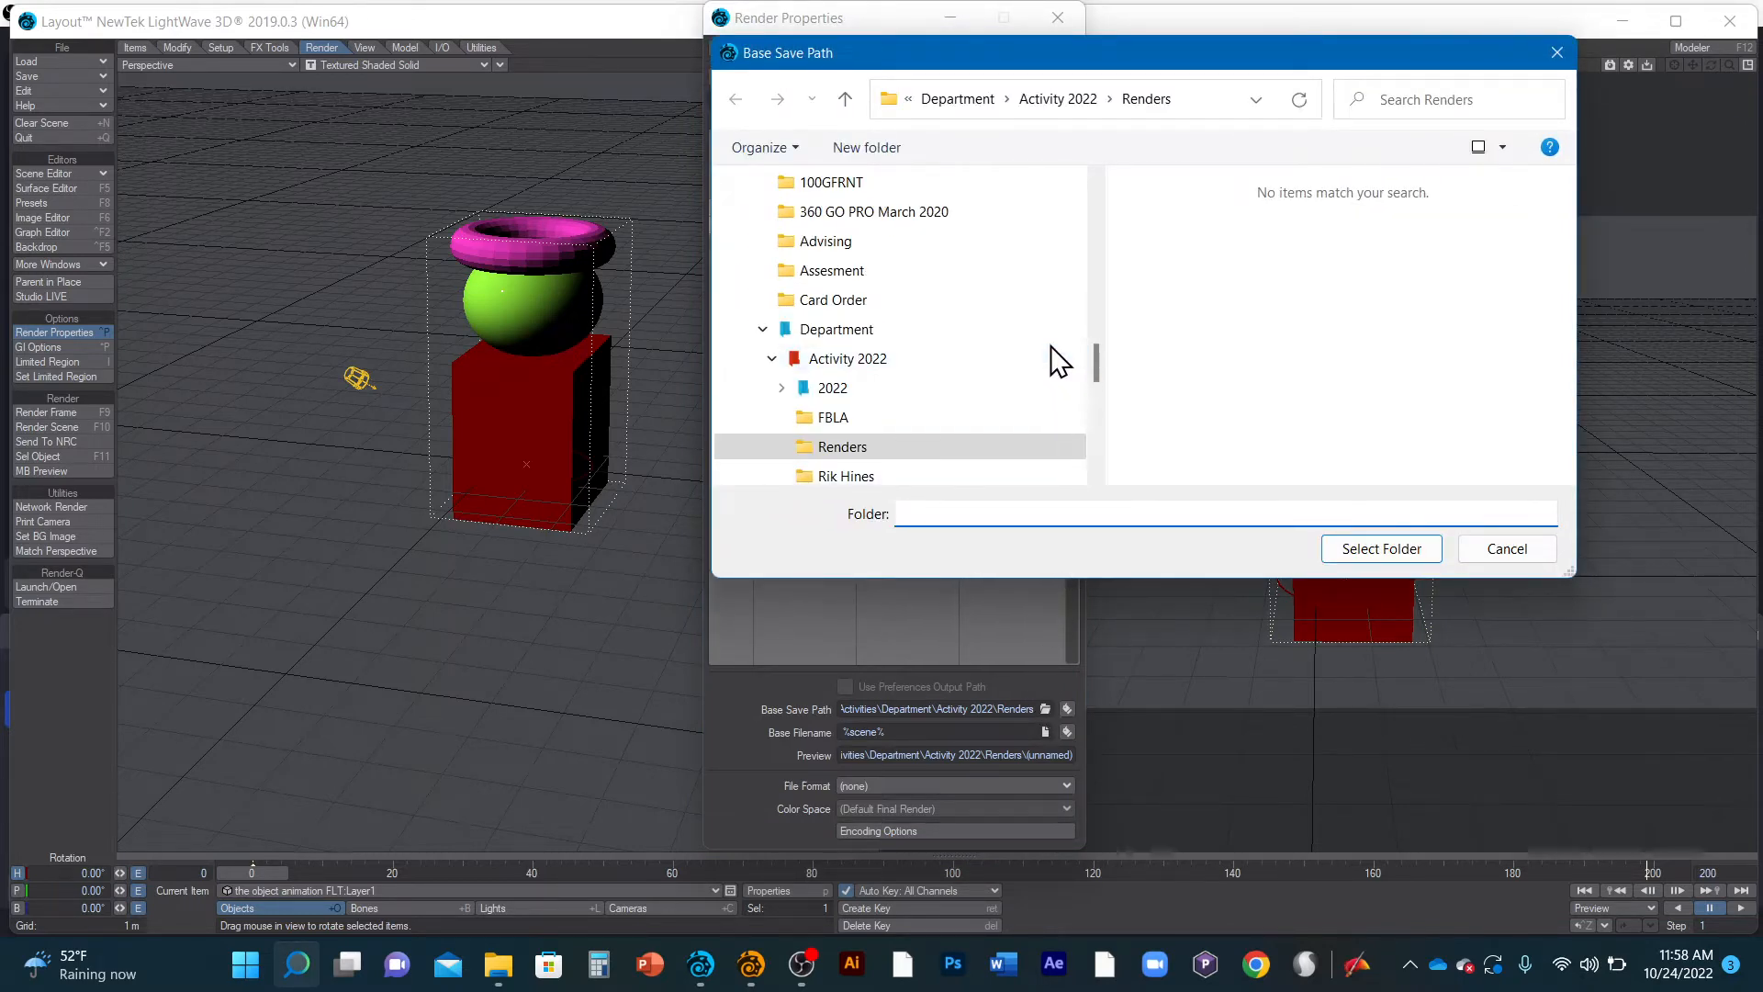
pyautogui.scroll(3, 1047, 330)
pyautogui.scroll(4, 1050, 303)
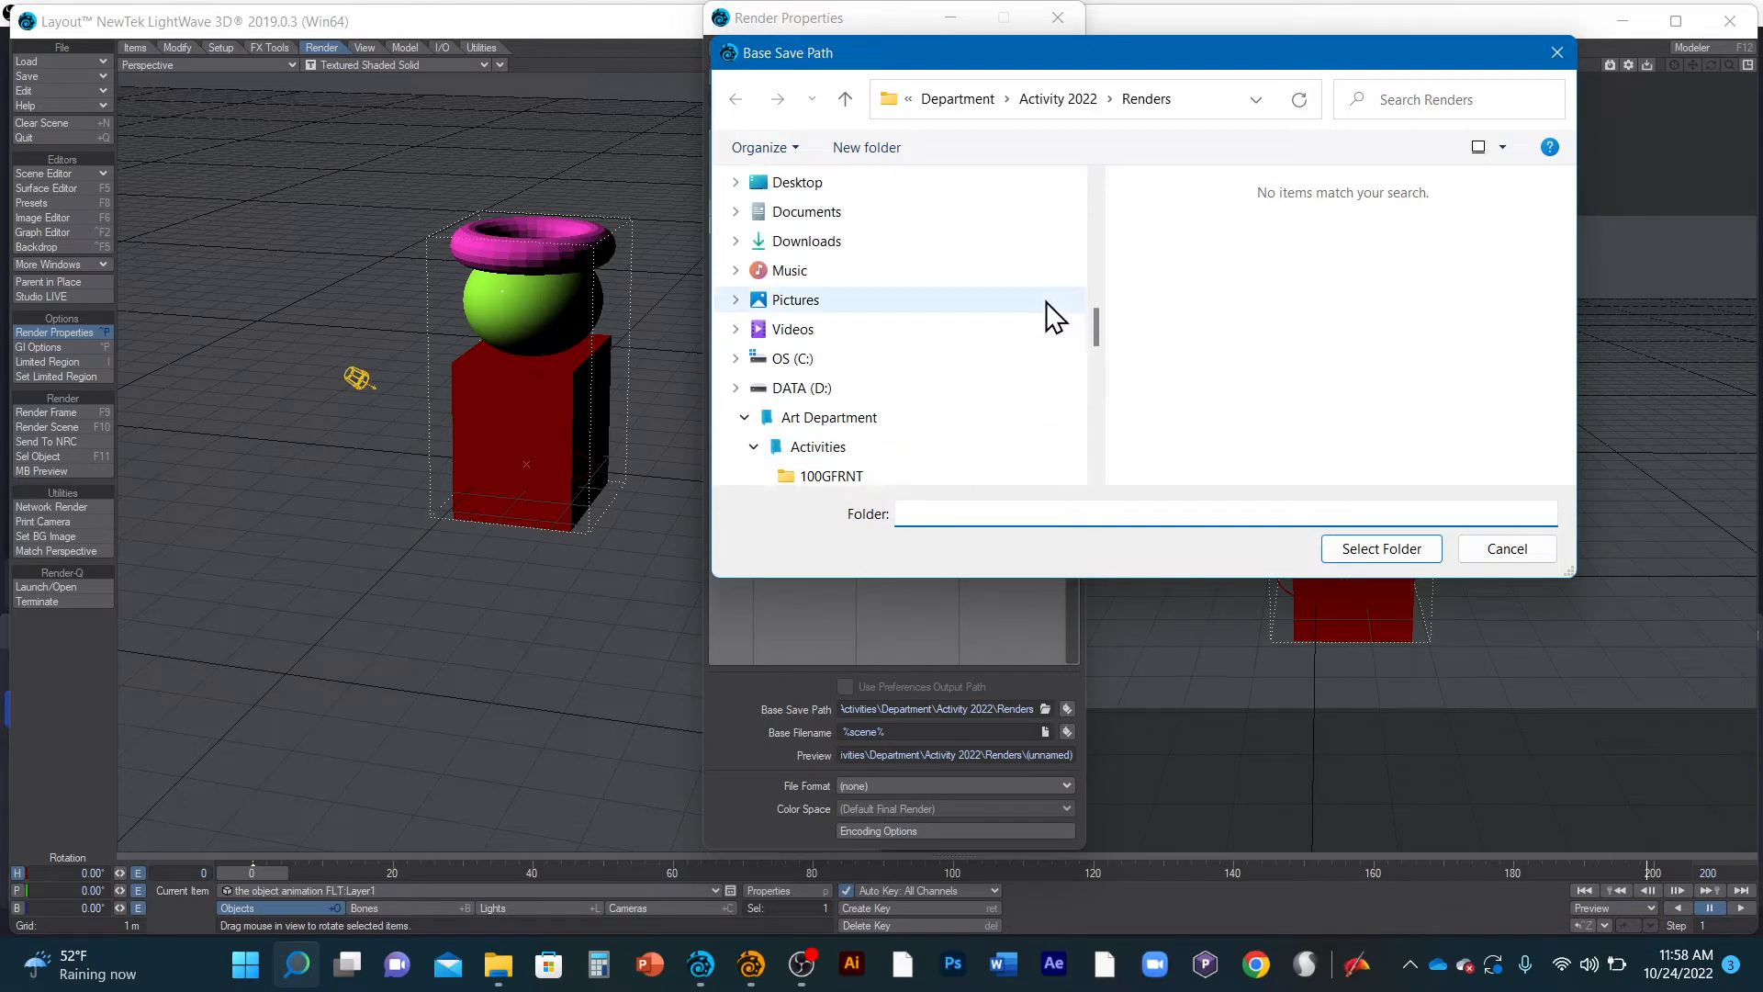
pyautogui.scroll(-6, 1056, 305)
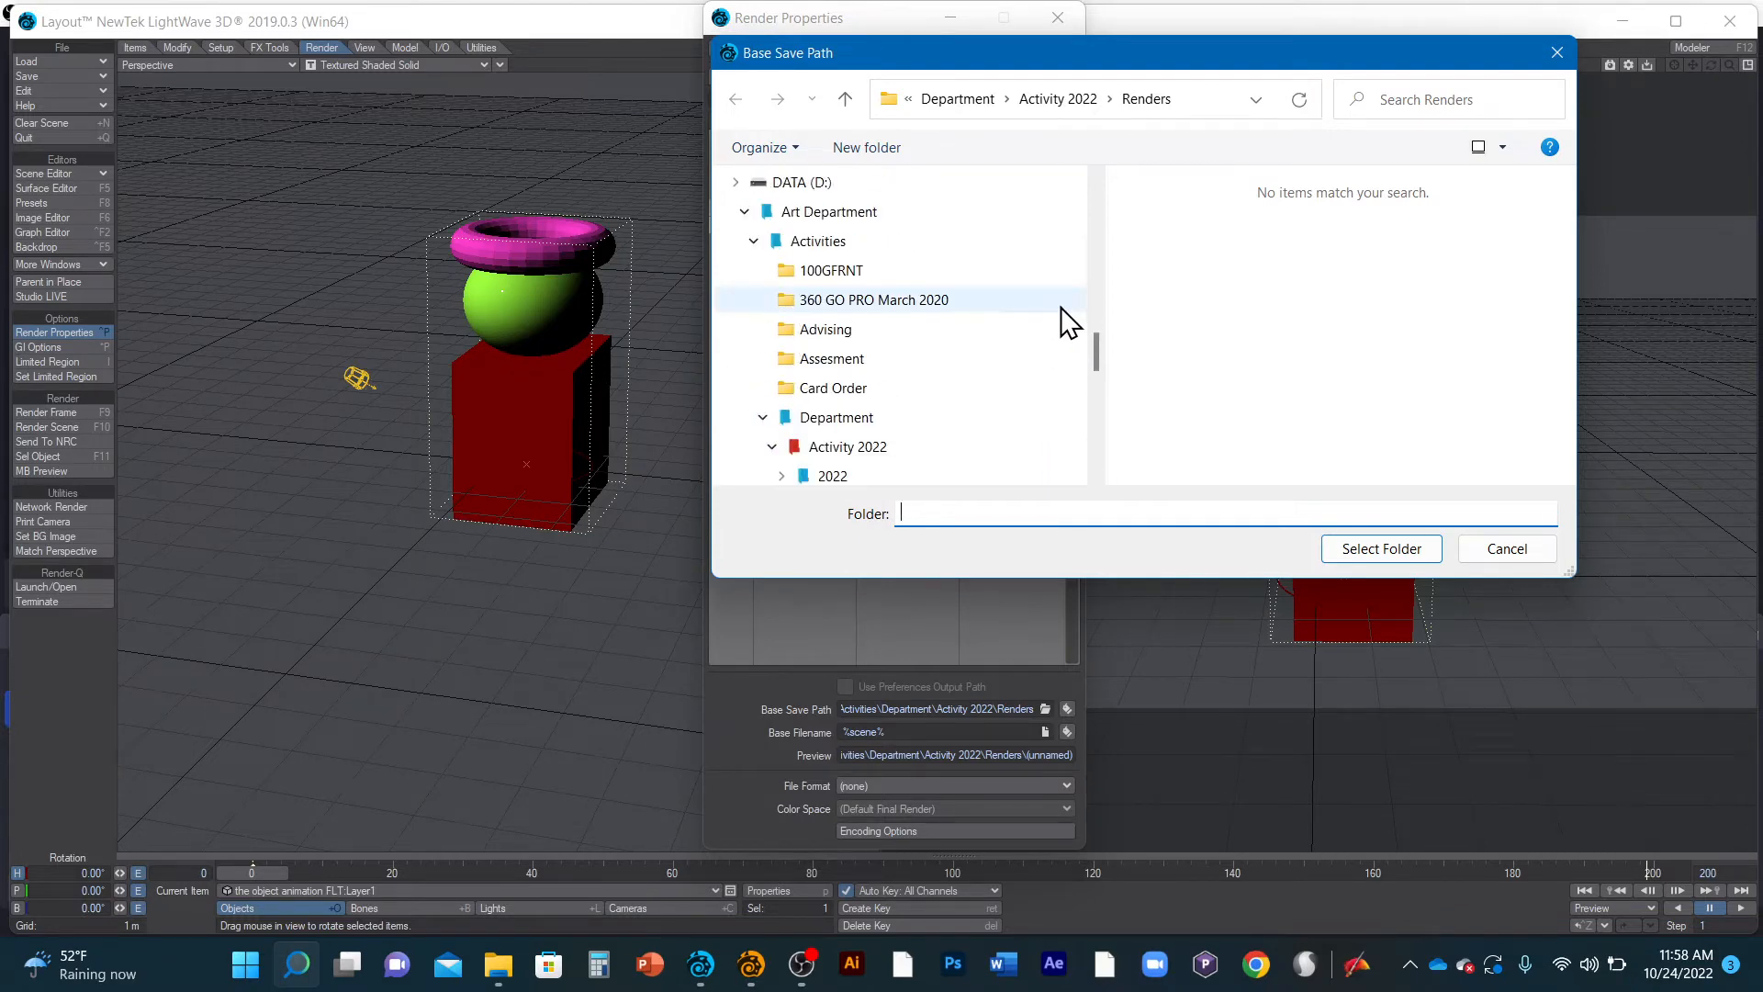
pyautogui.scroll(2, 1066, 326)
pyautogui.scroll(1, 1065, 333)
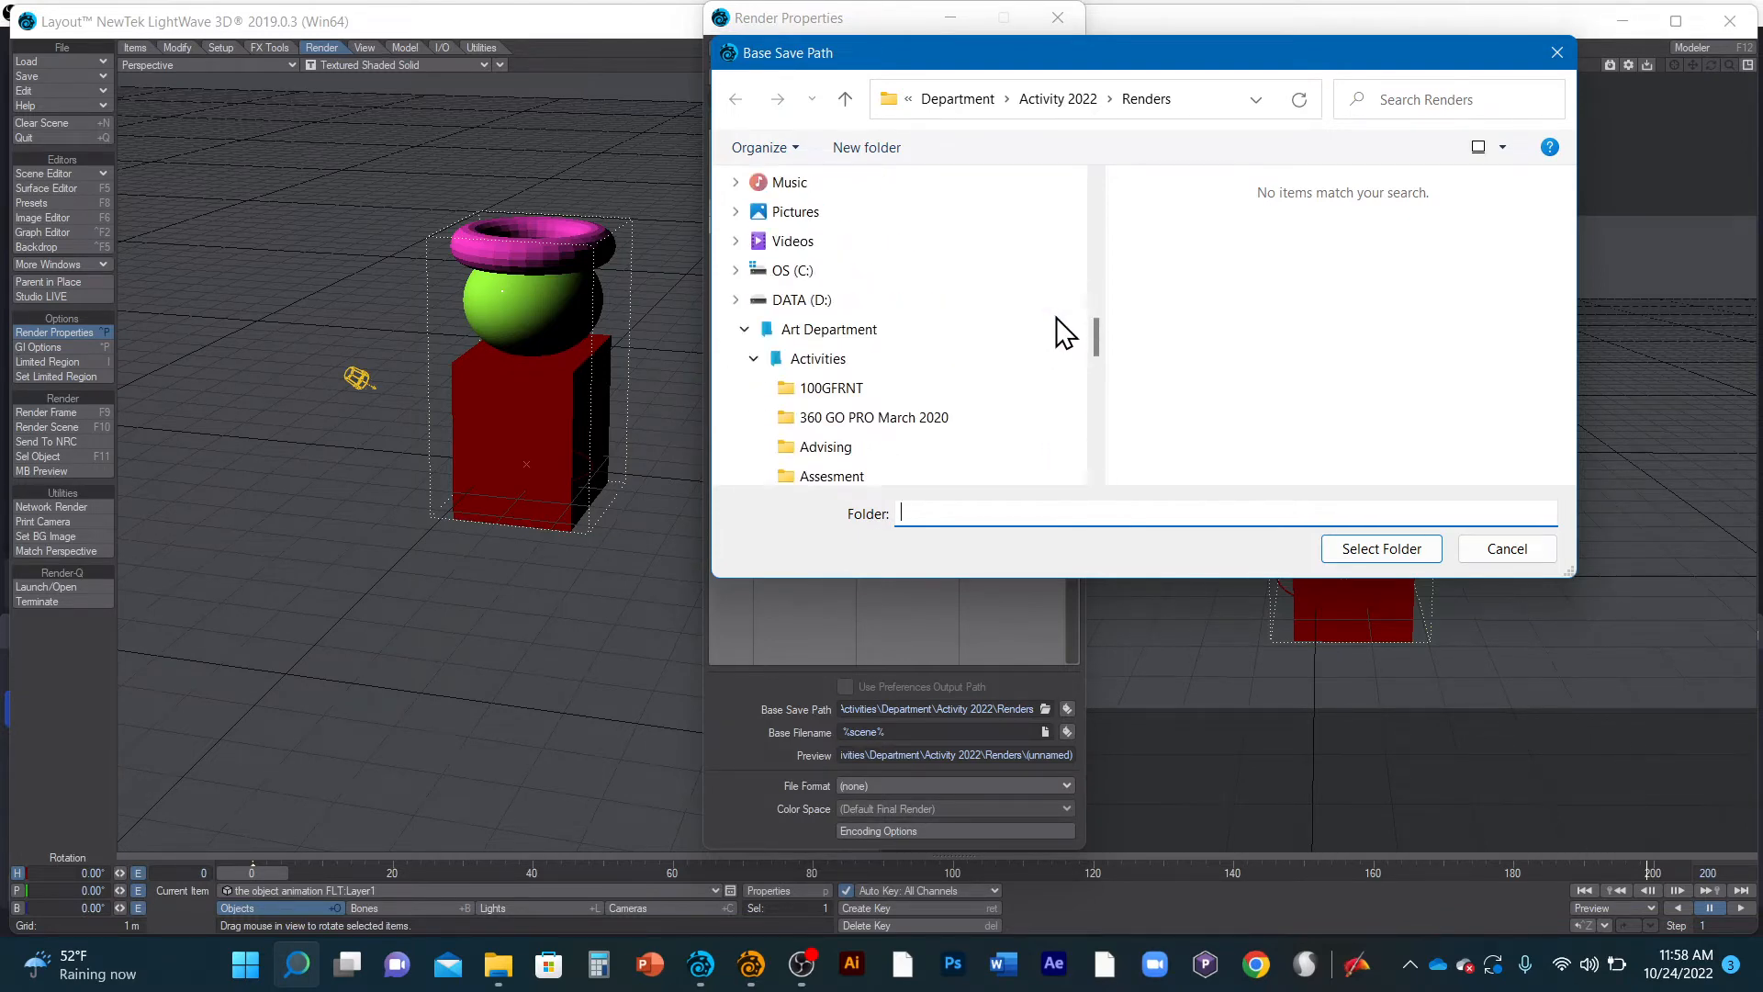
pyautogui.scroll(2, 1061, 333)
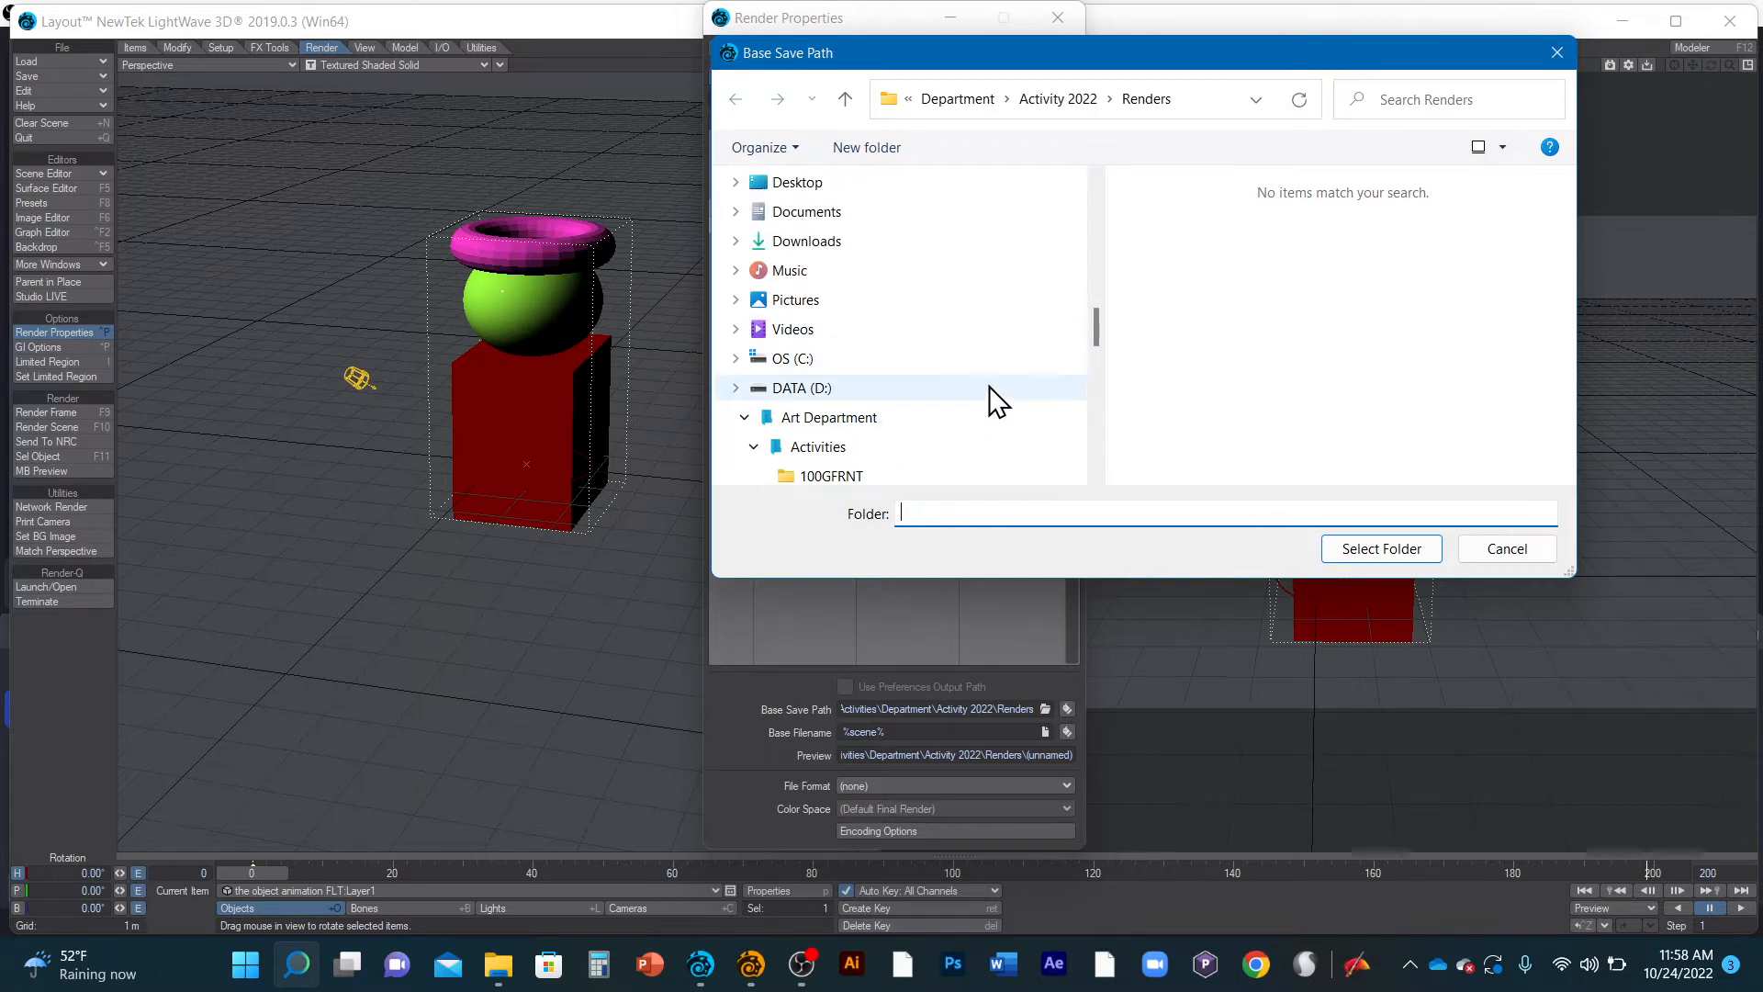
pyautogui.click(1024, 388)
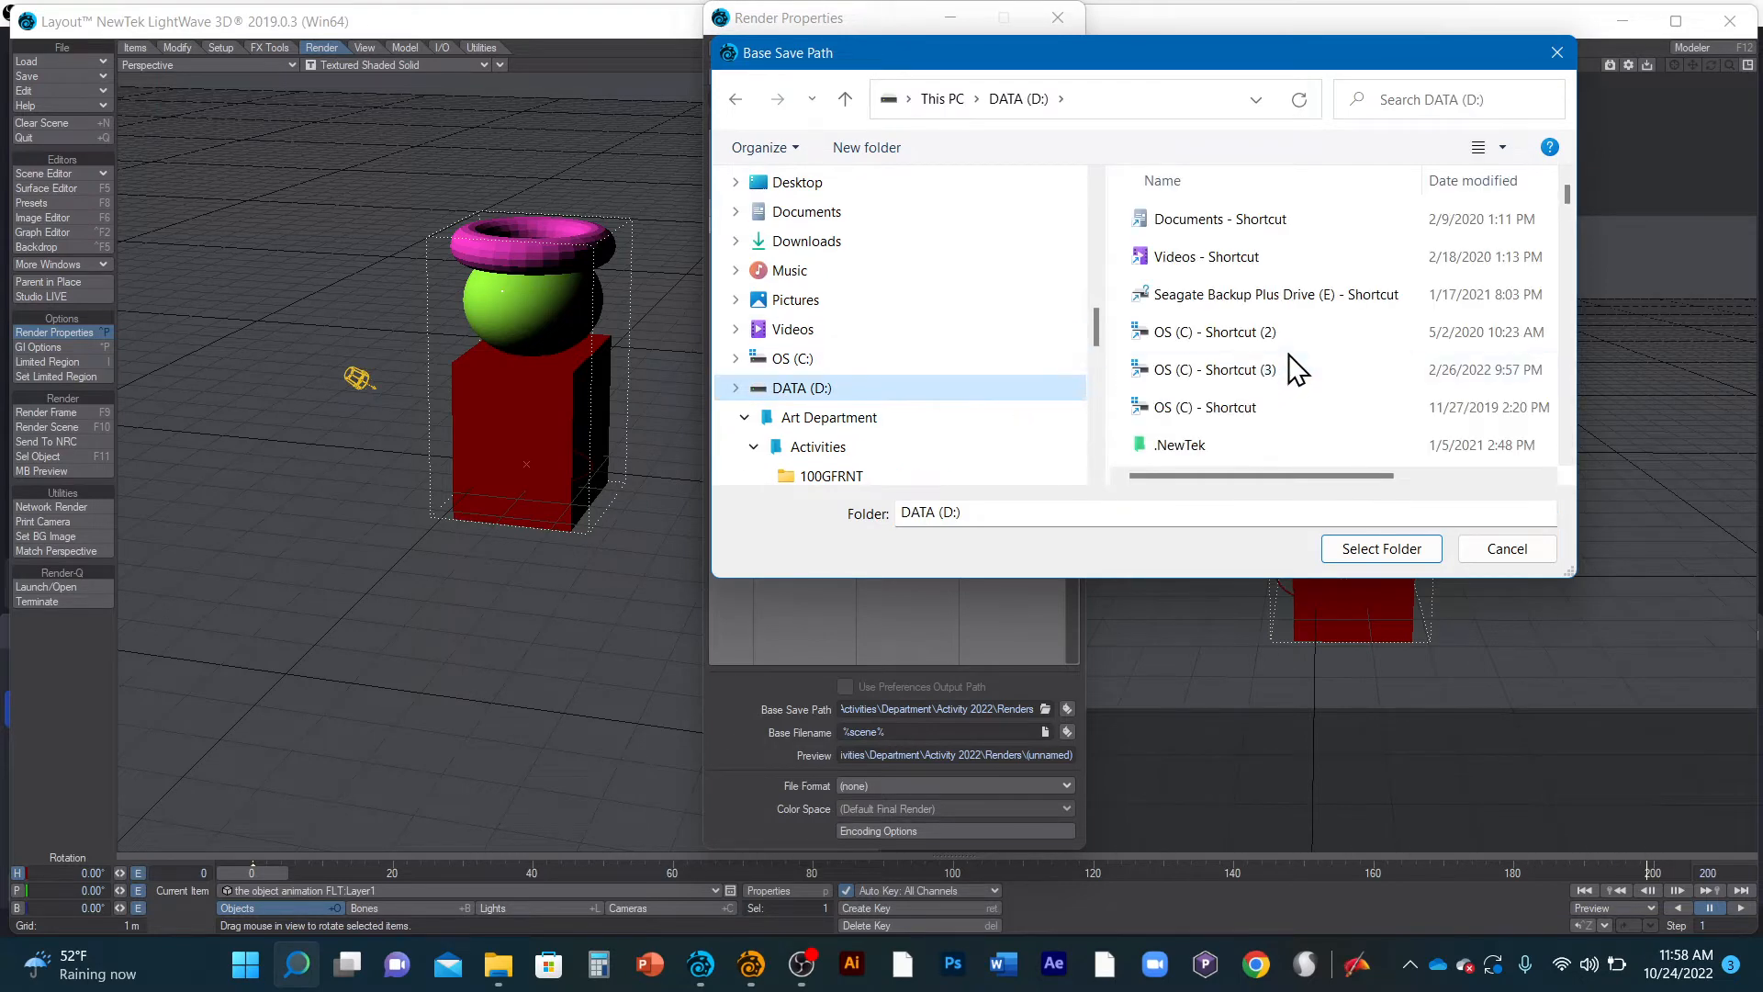
pyautogui.doubleClick(1243, 219)
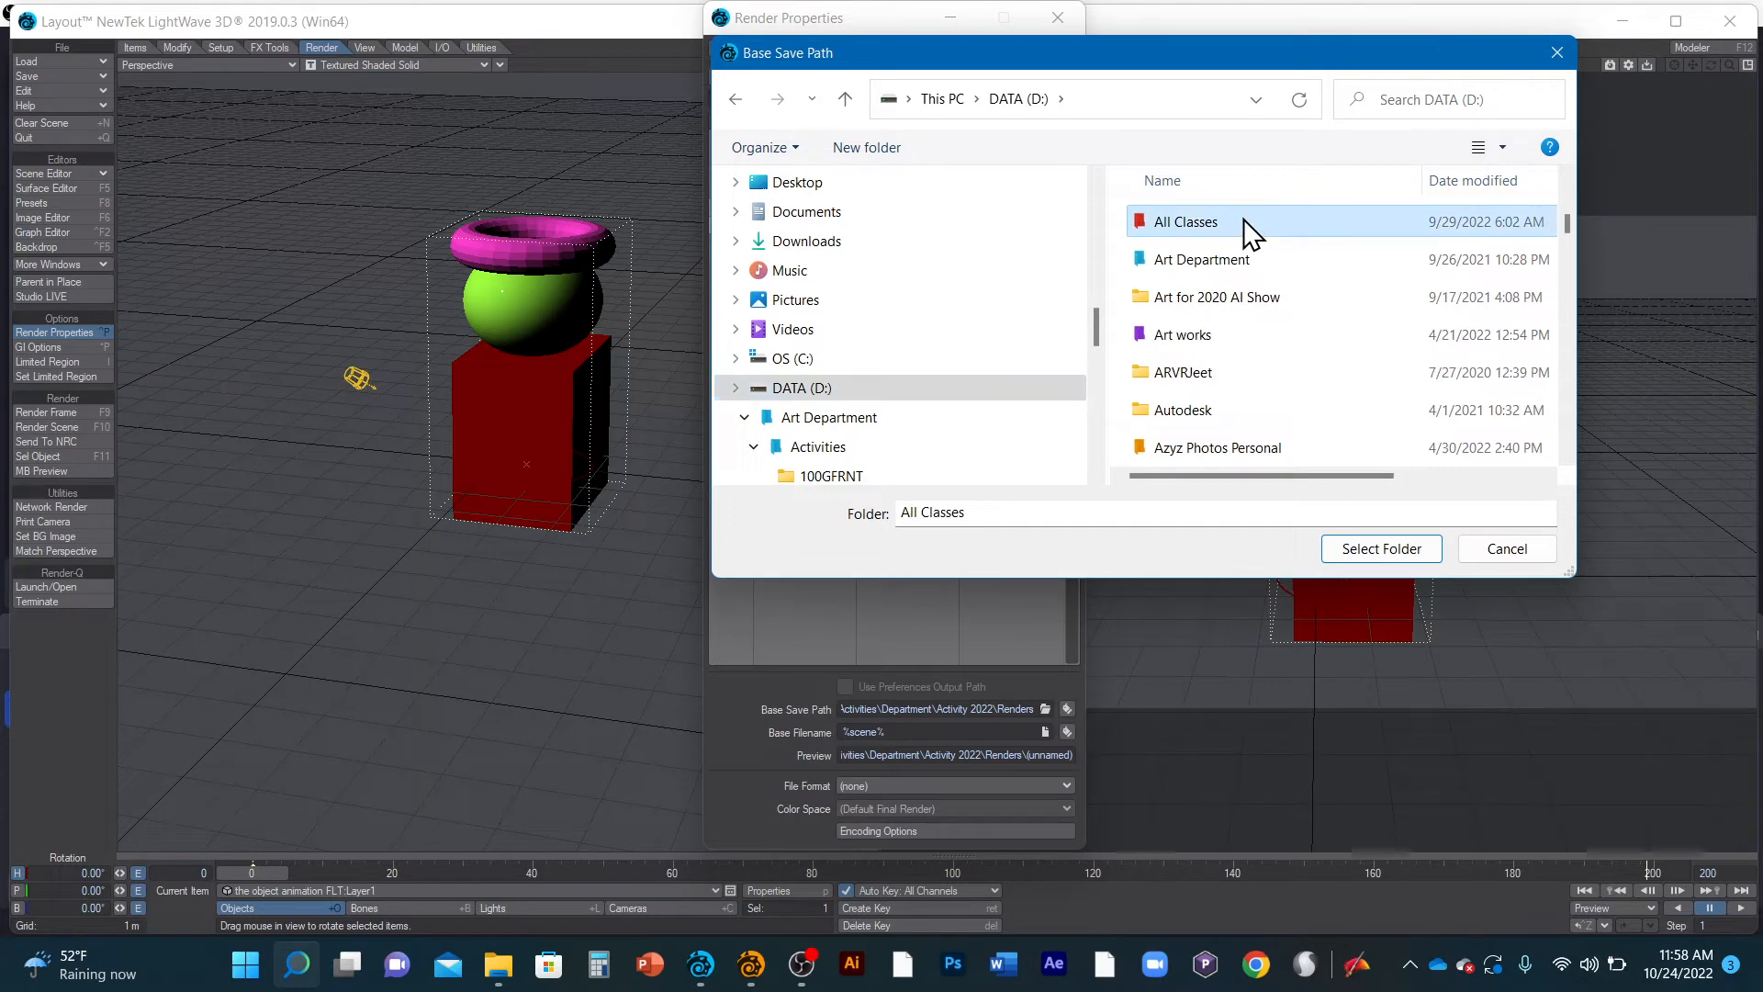
pyautogui.scroll(-3, 1272, 294)
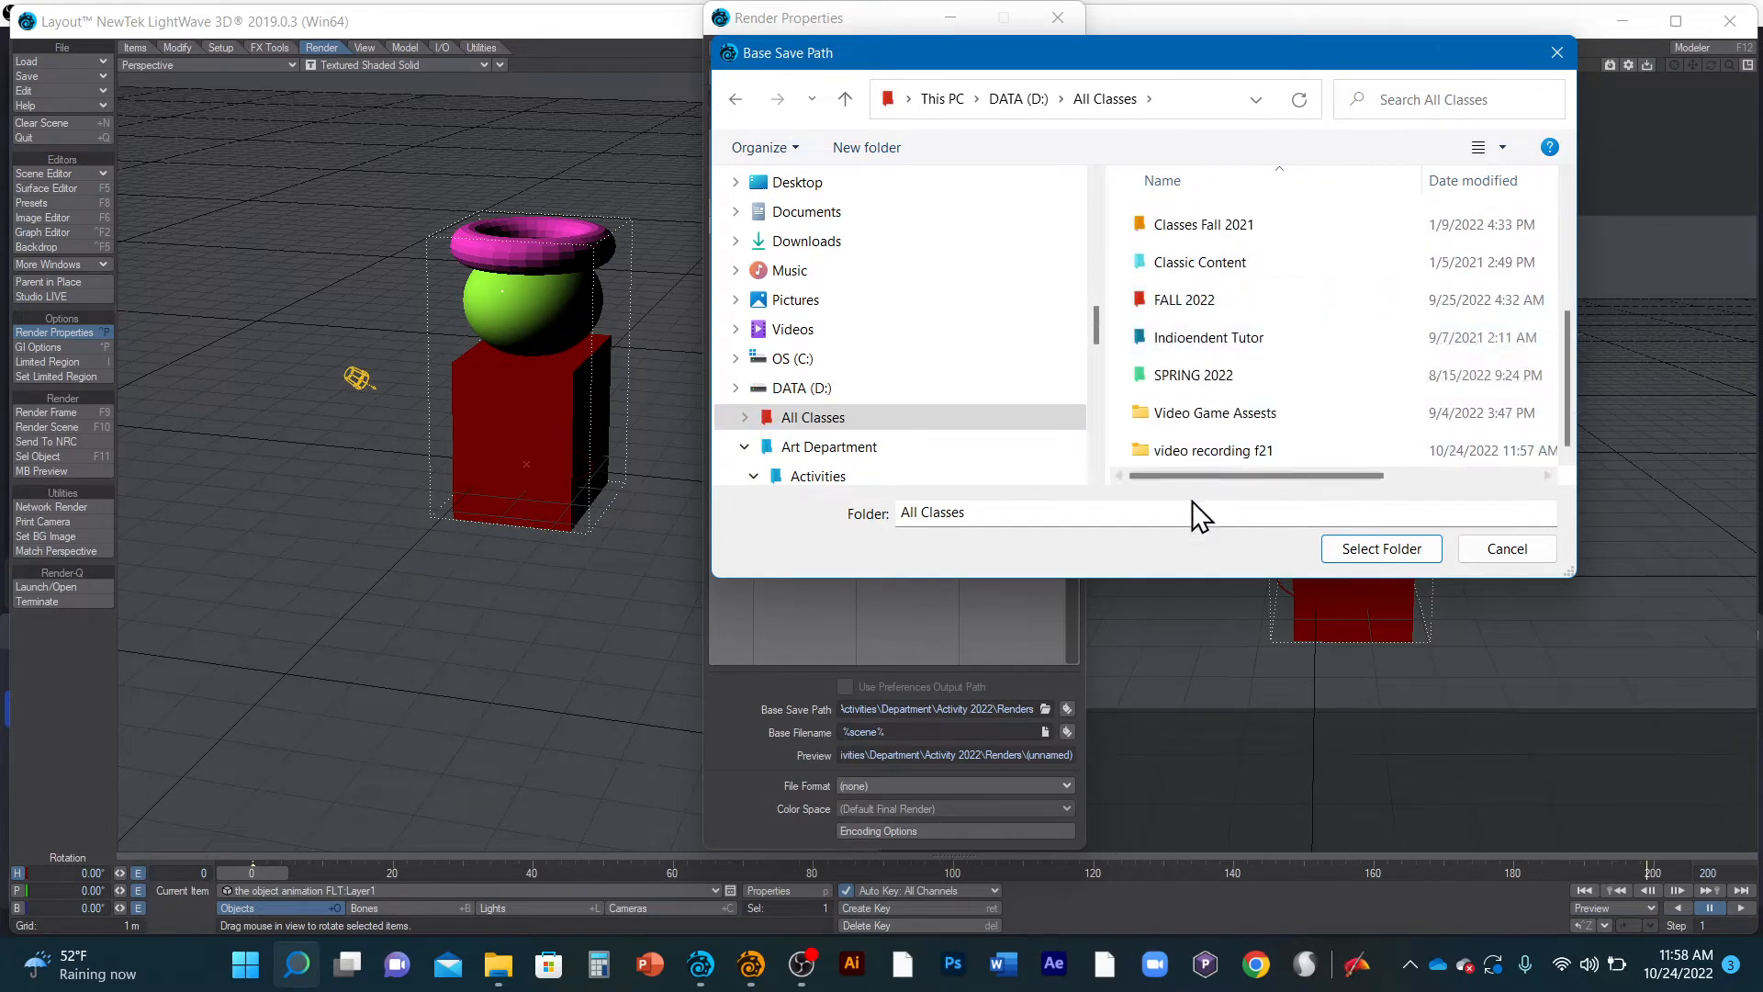
pyautogui.click(1210, 450)
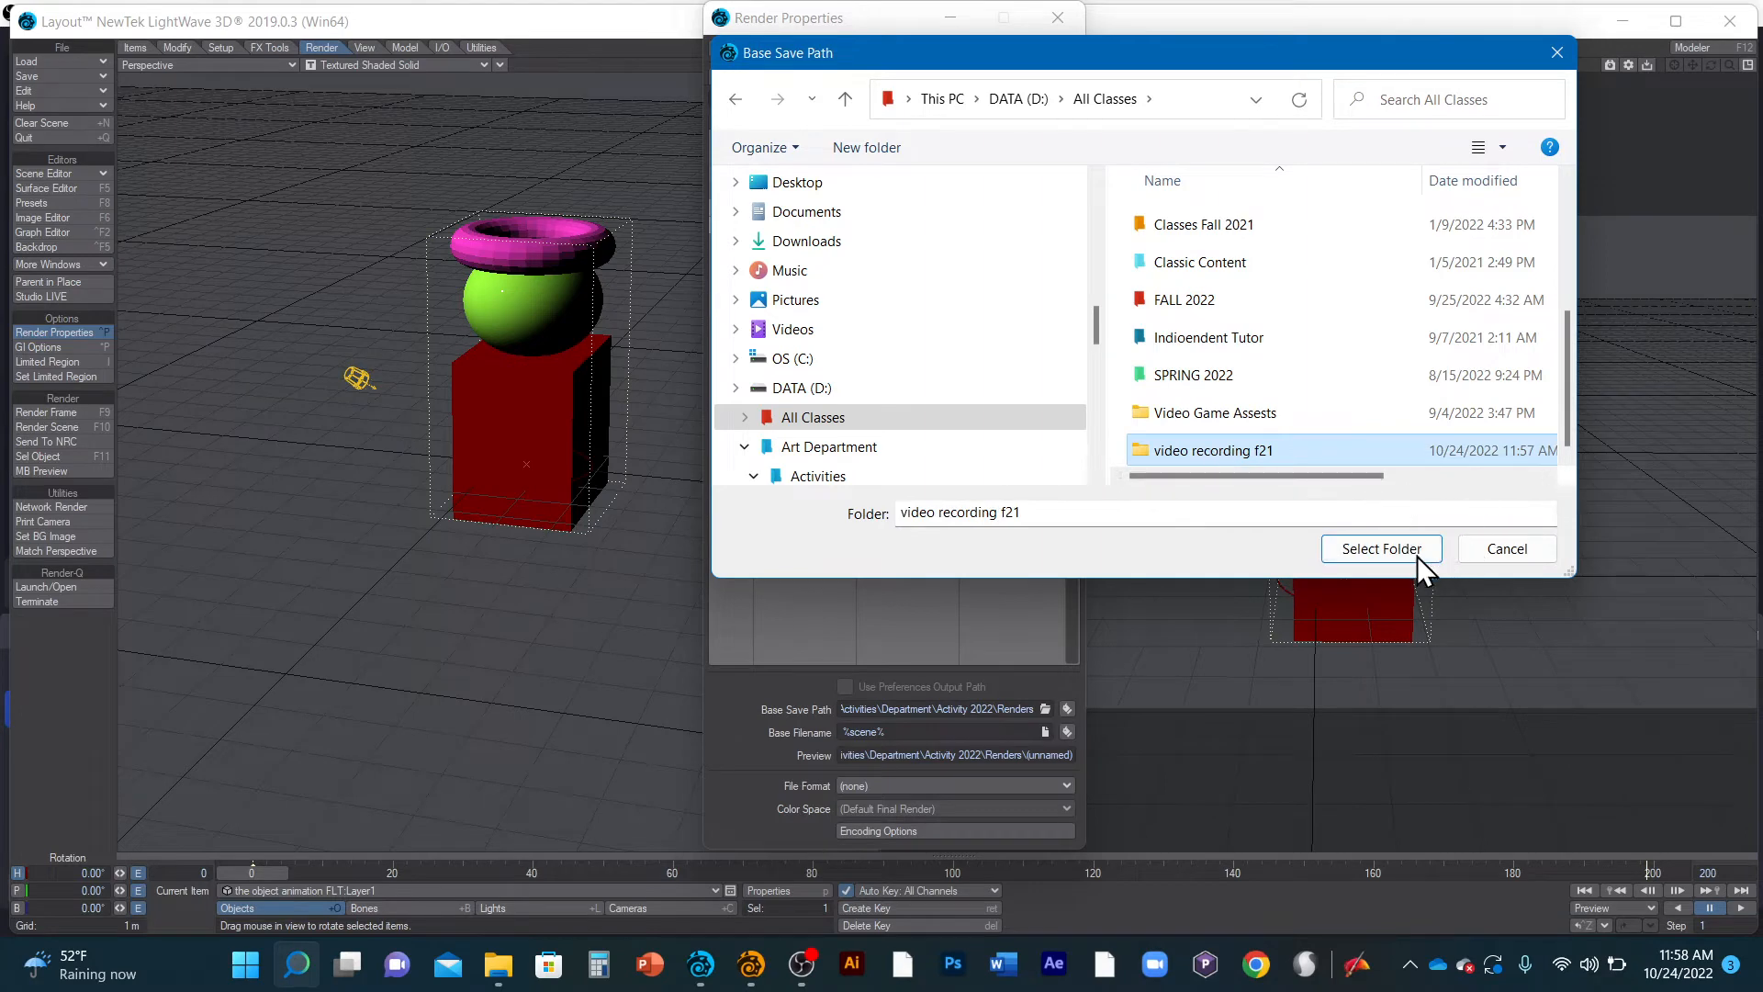
pyautogui.click(1380, 548)
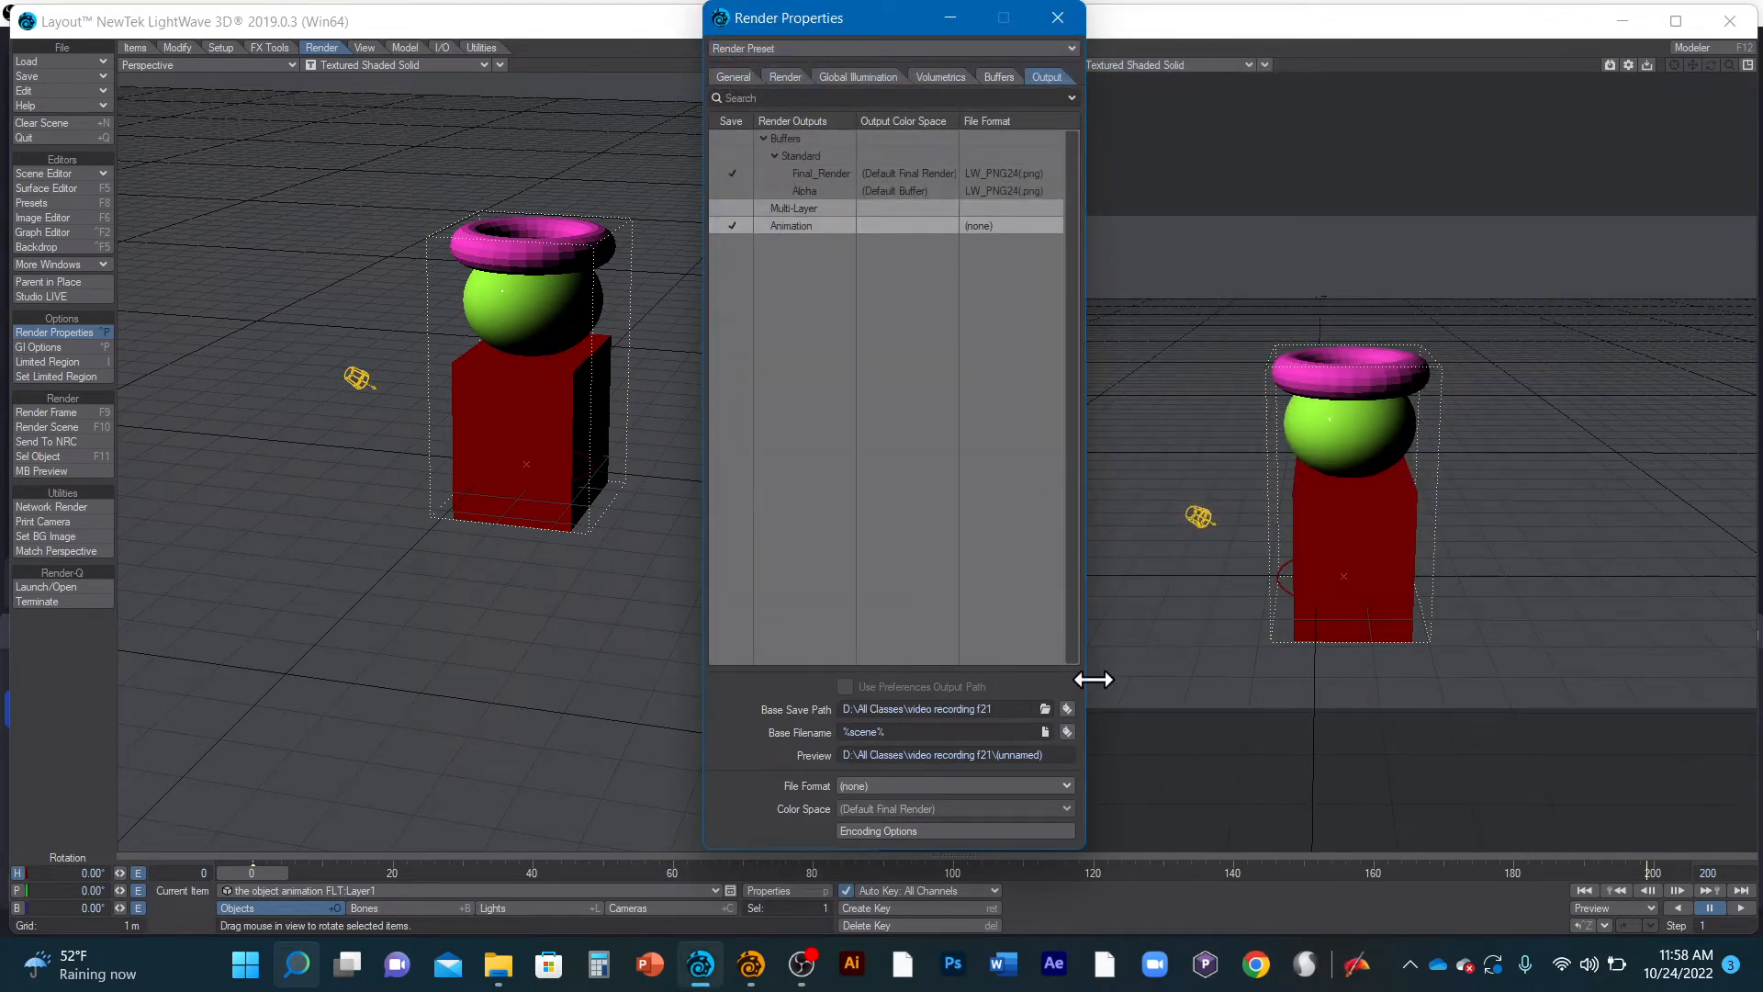
# Set the animation's base filename to "Three Object animation"
pyautogui.click(1045, 731)
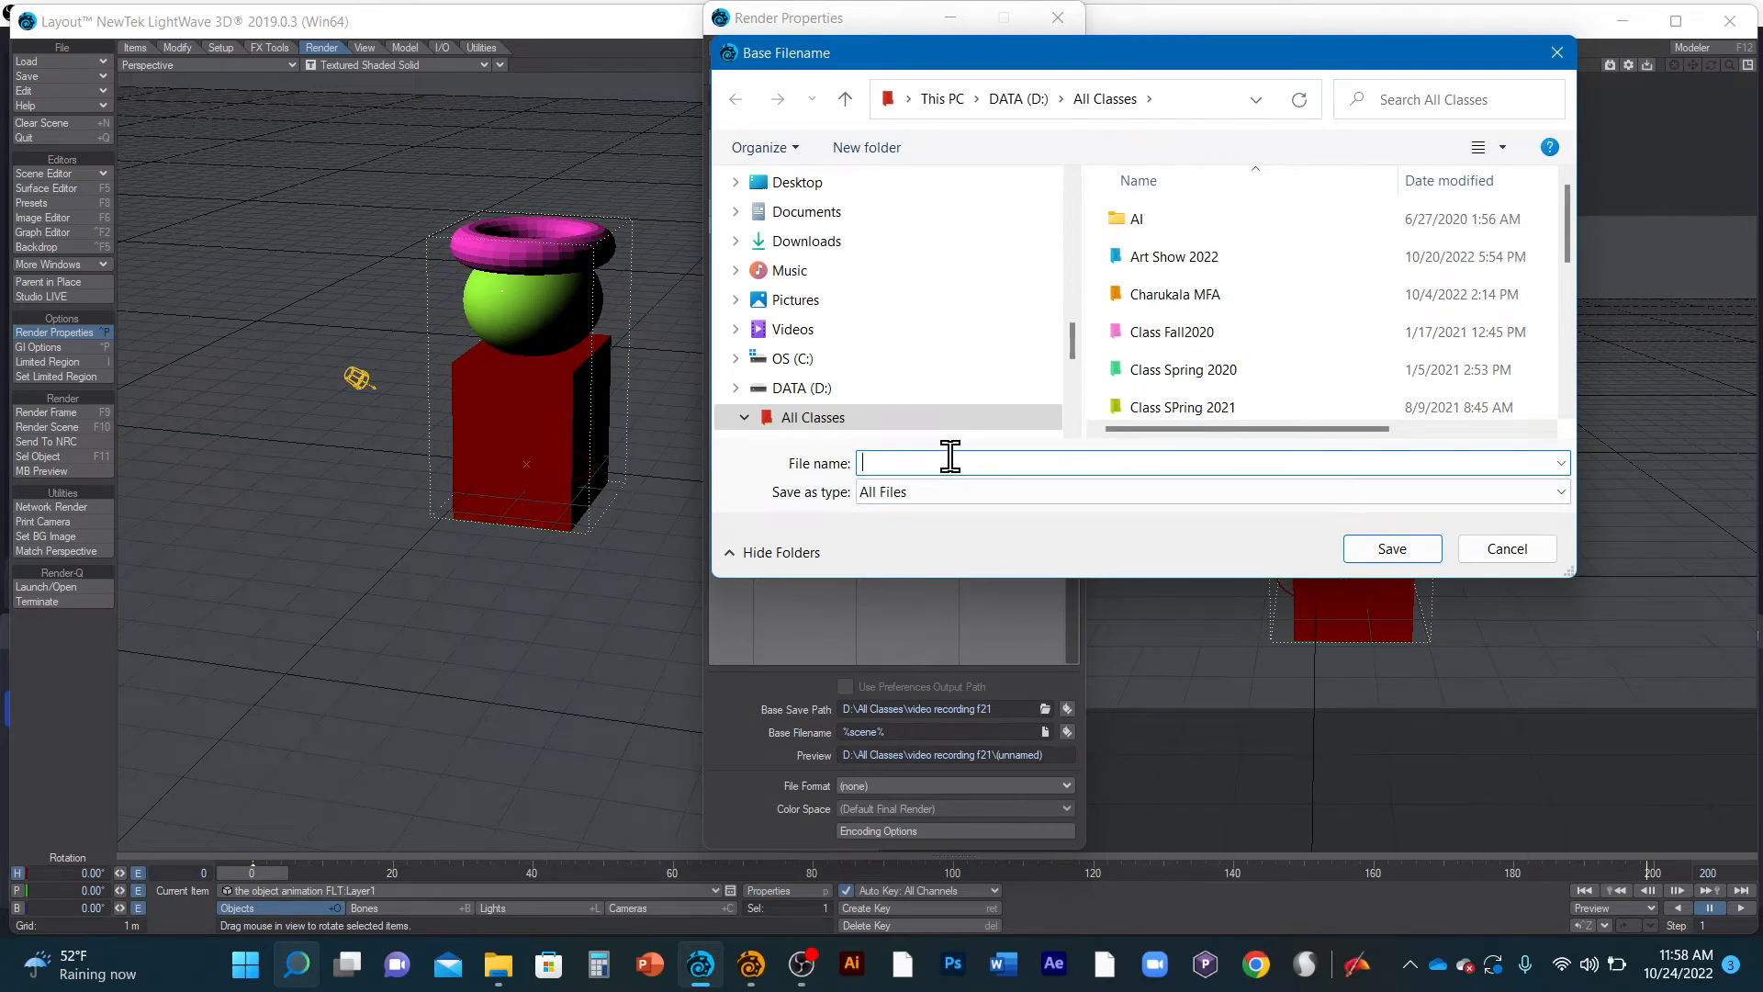
pyautogui.write('Three Object animation')
pyautogui.click(1401, 551)
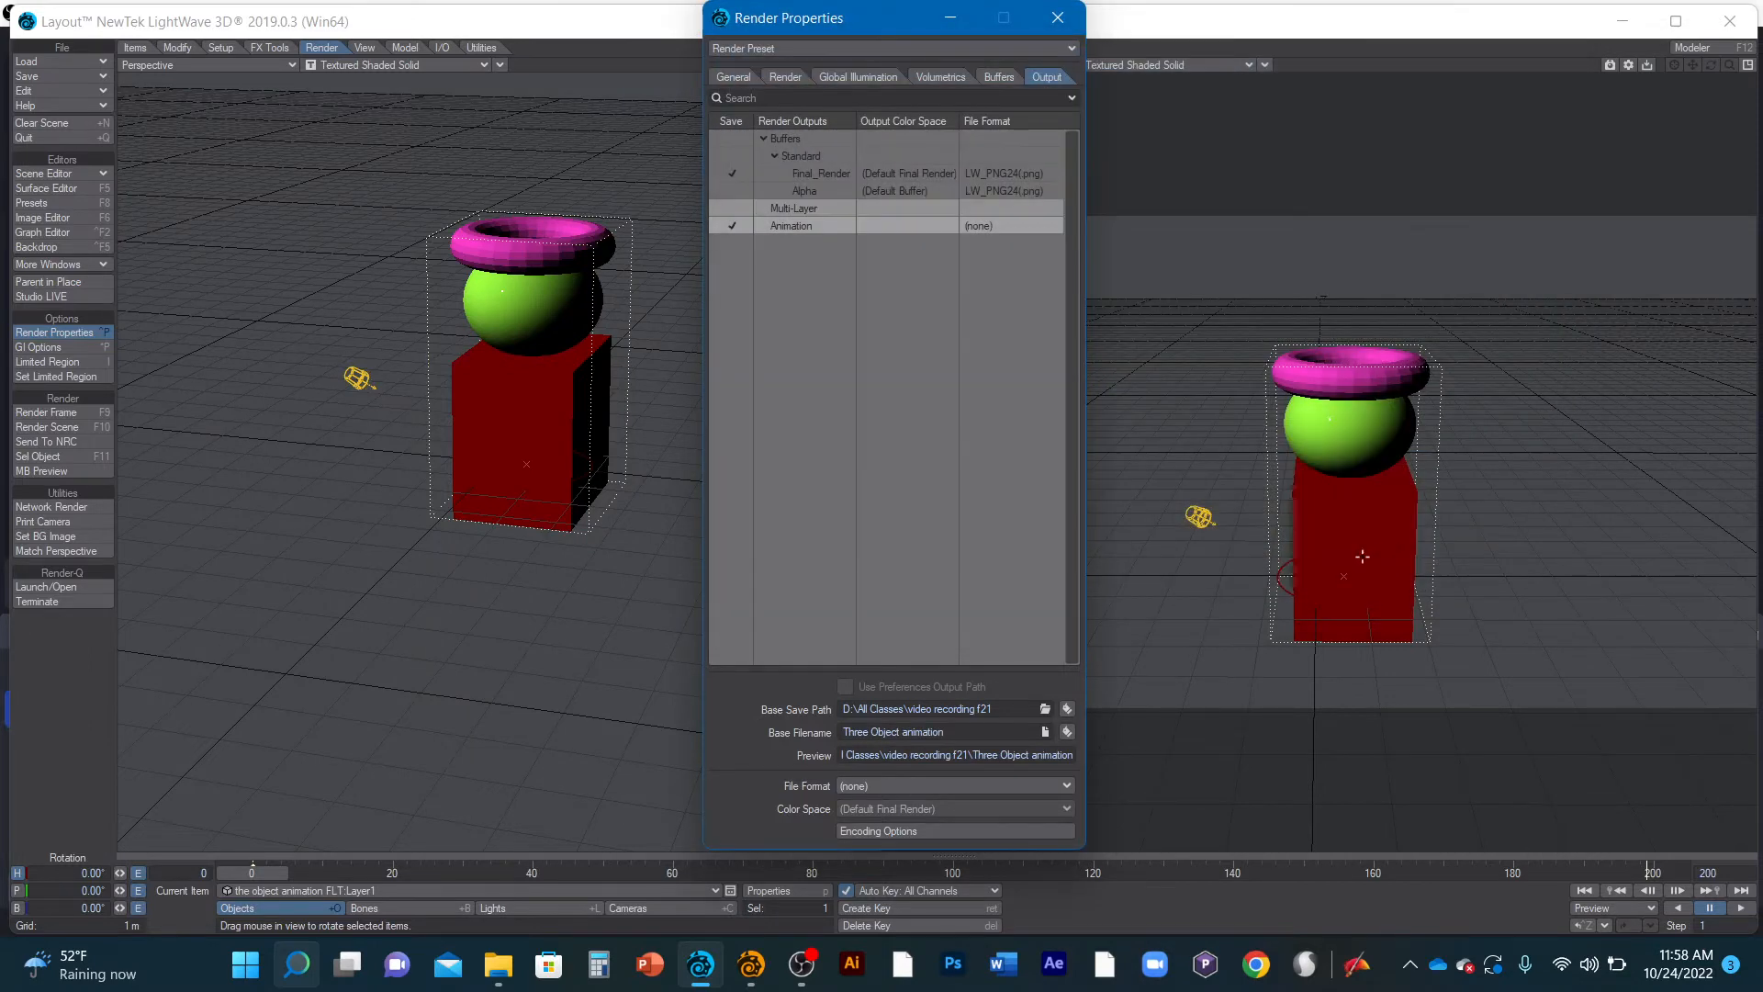
# Set the animation's file format to AVI(.avi) and its video compressor to Full Frames (Uncompressed)
pyautogui.click(920, 782)
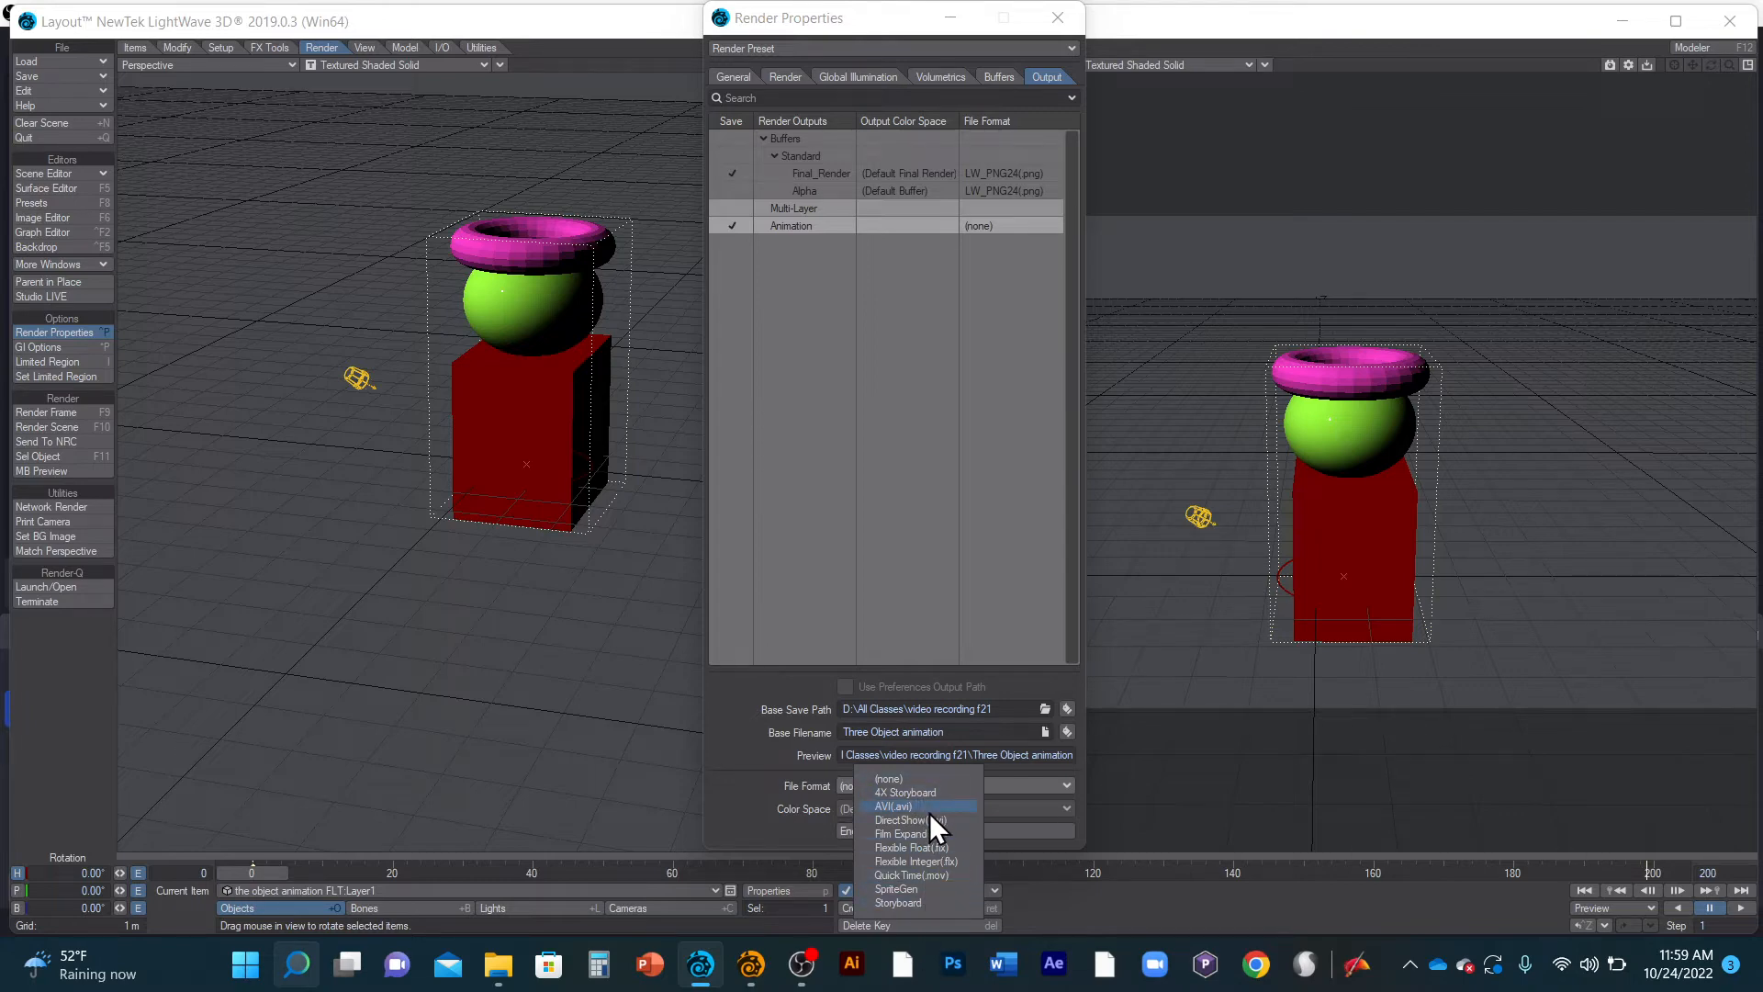
pyautogui.click(929, 812)
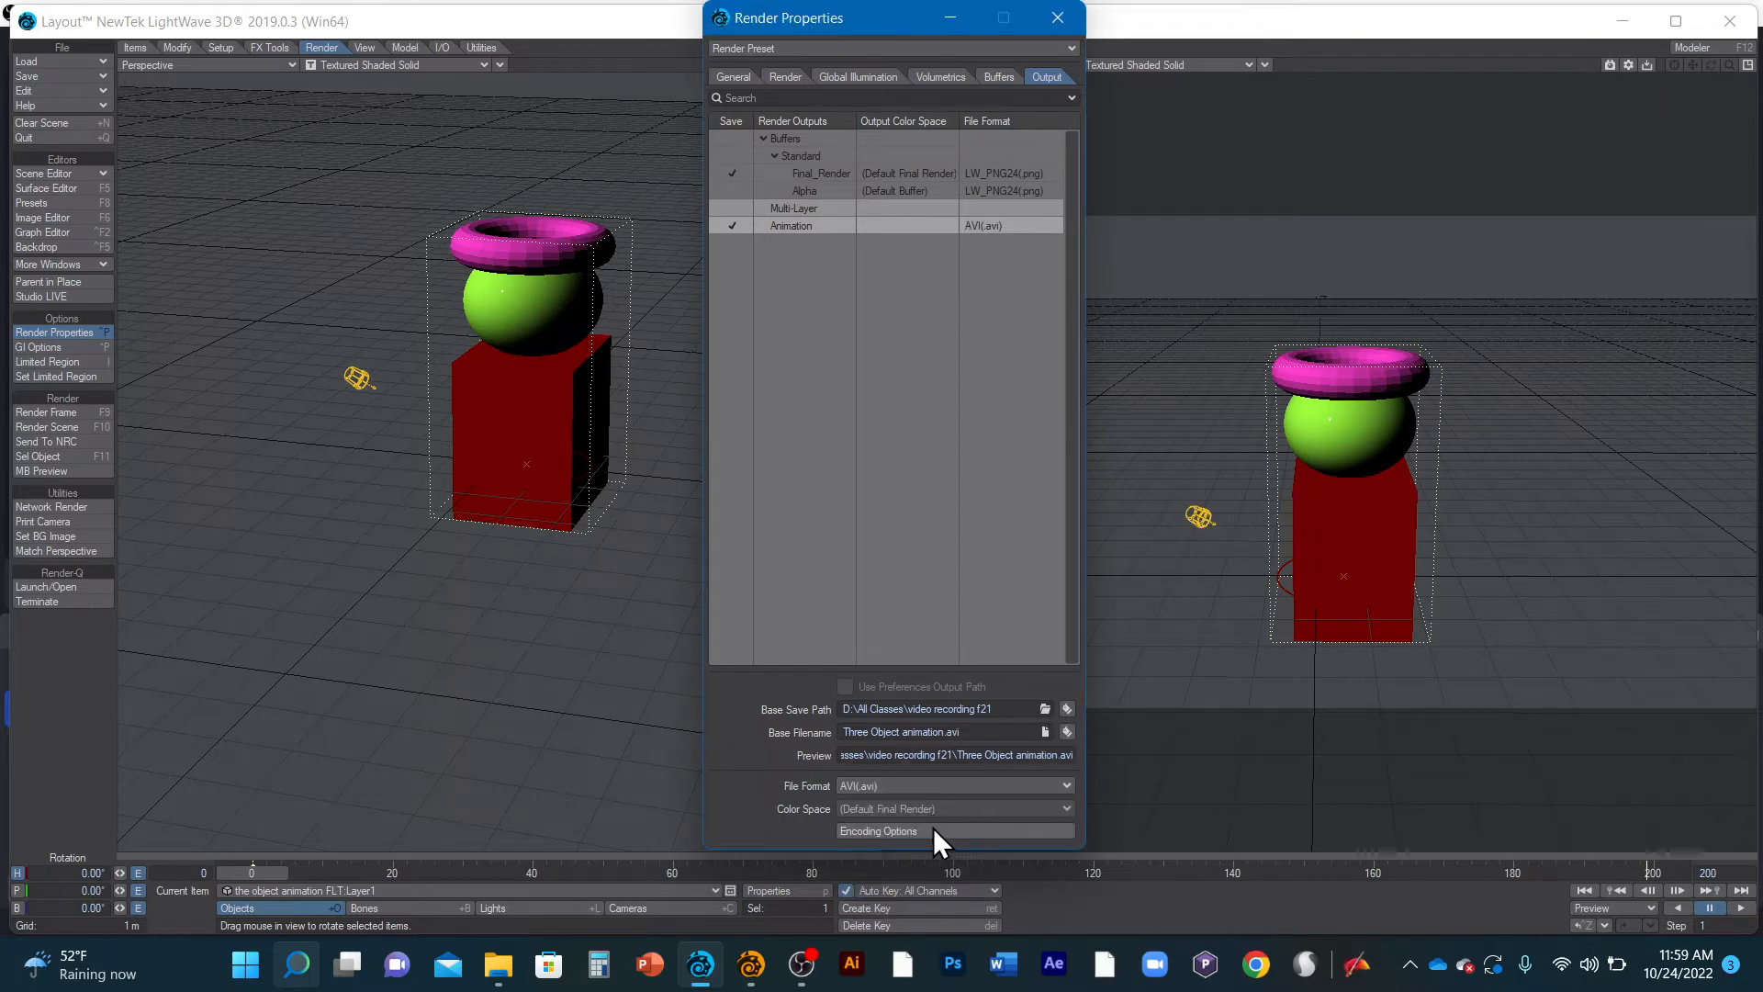
pyautogui.click(932, 832)
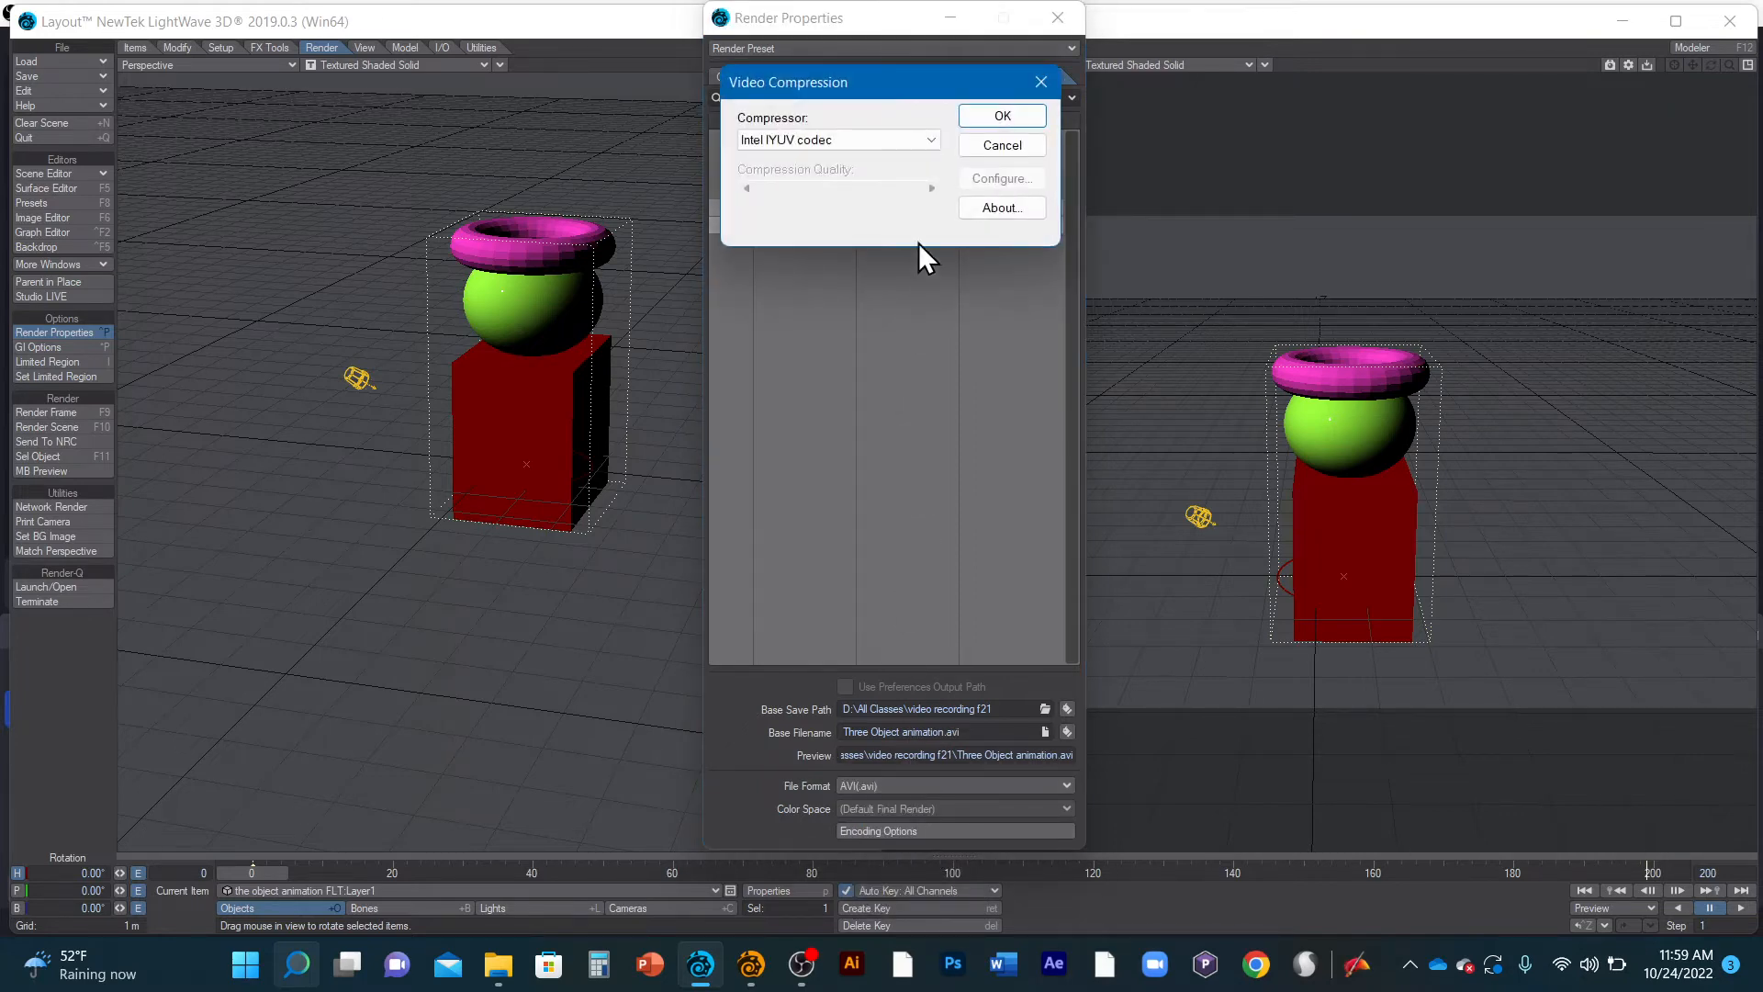
pyautogui.click(931, 139)
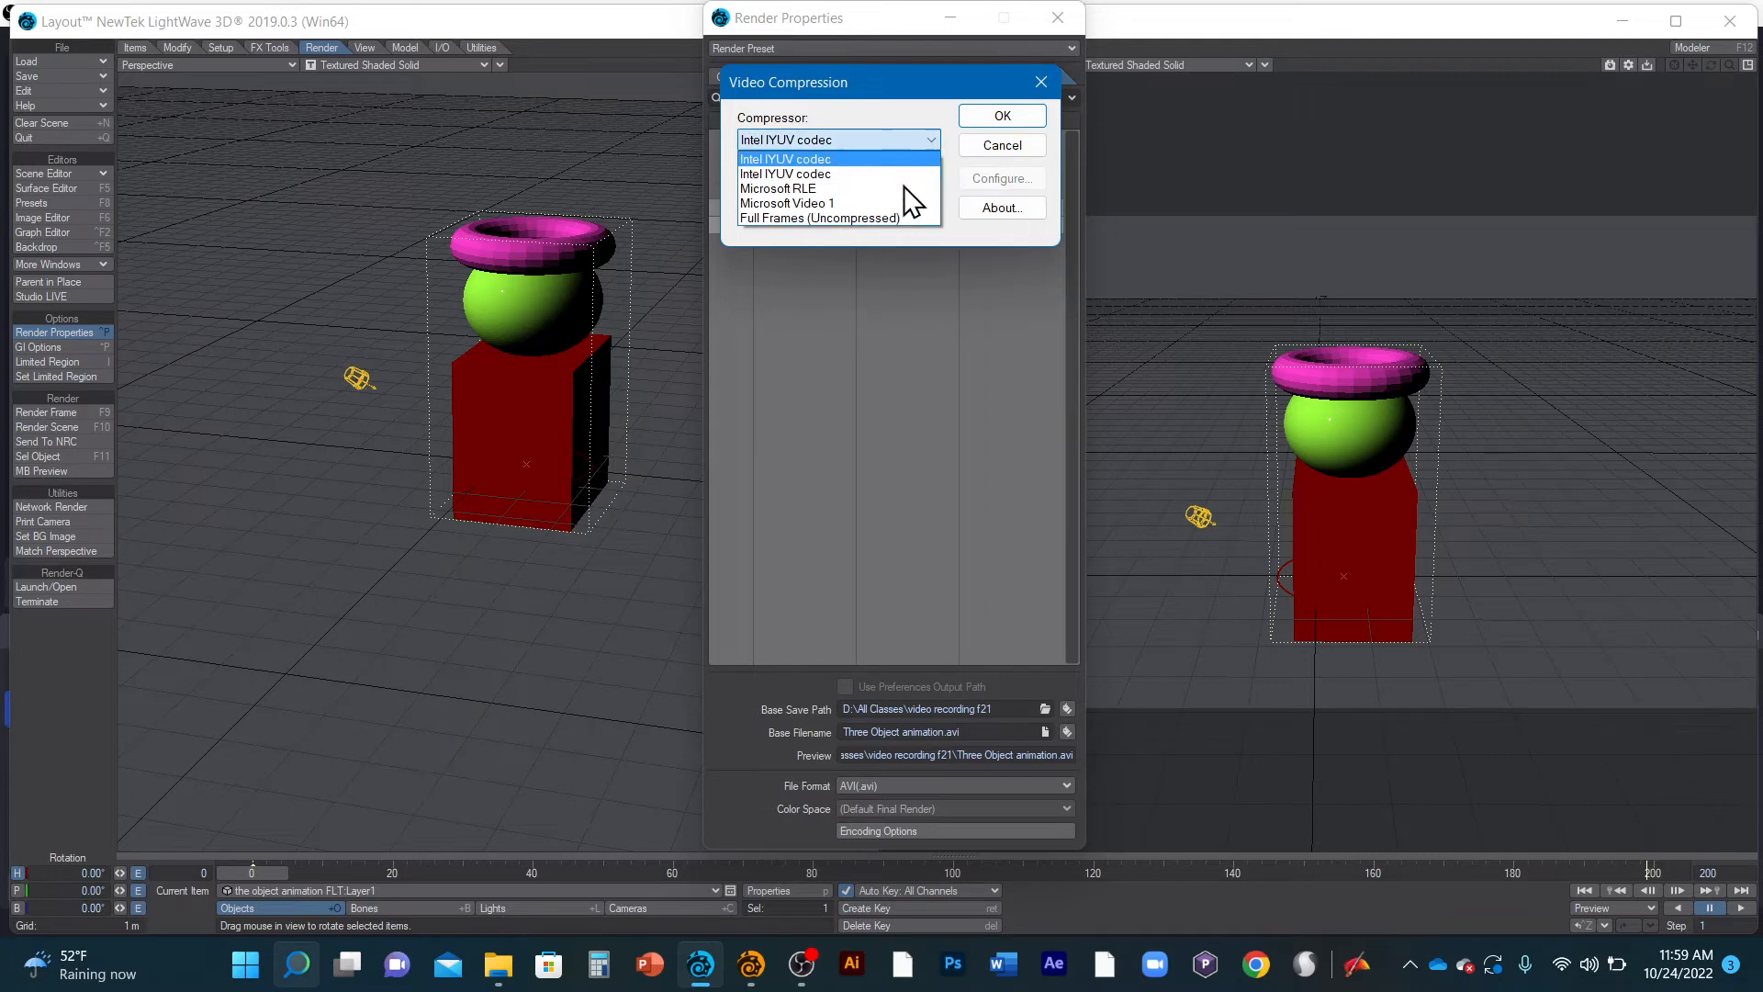
pyautogui.click(889, 217)
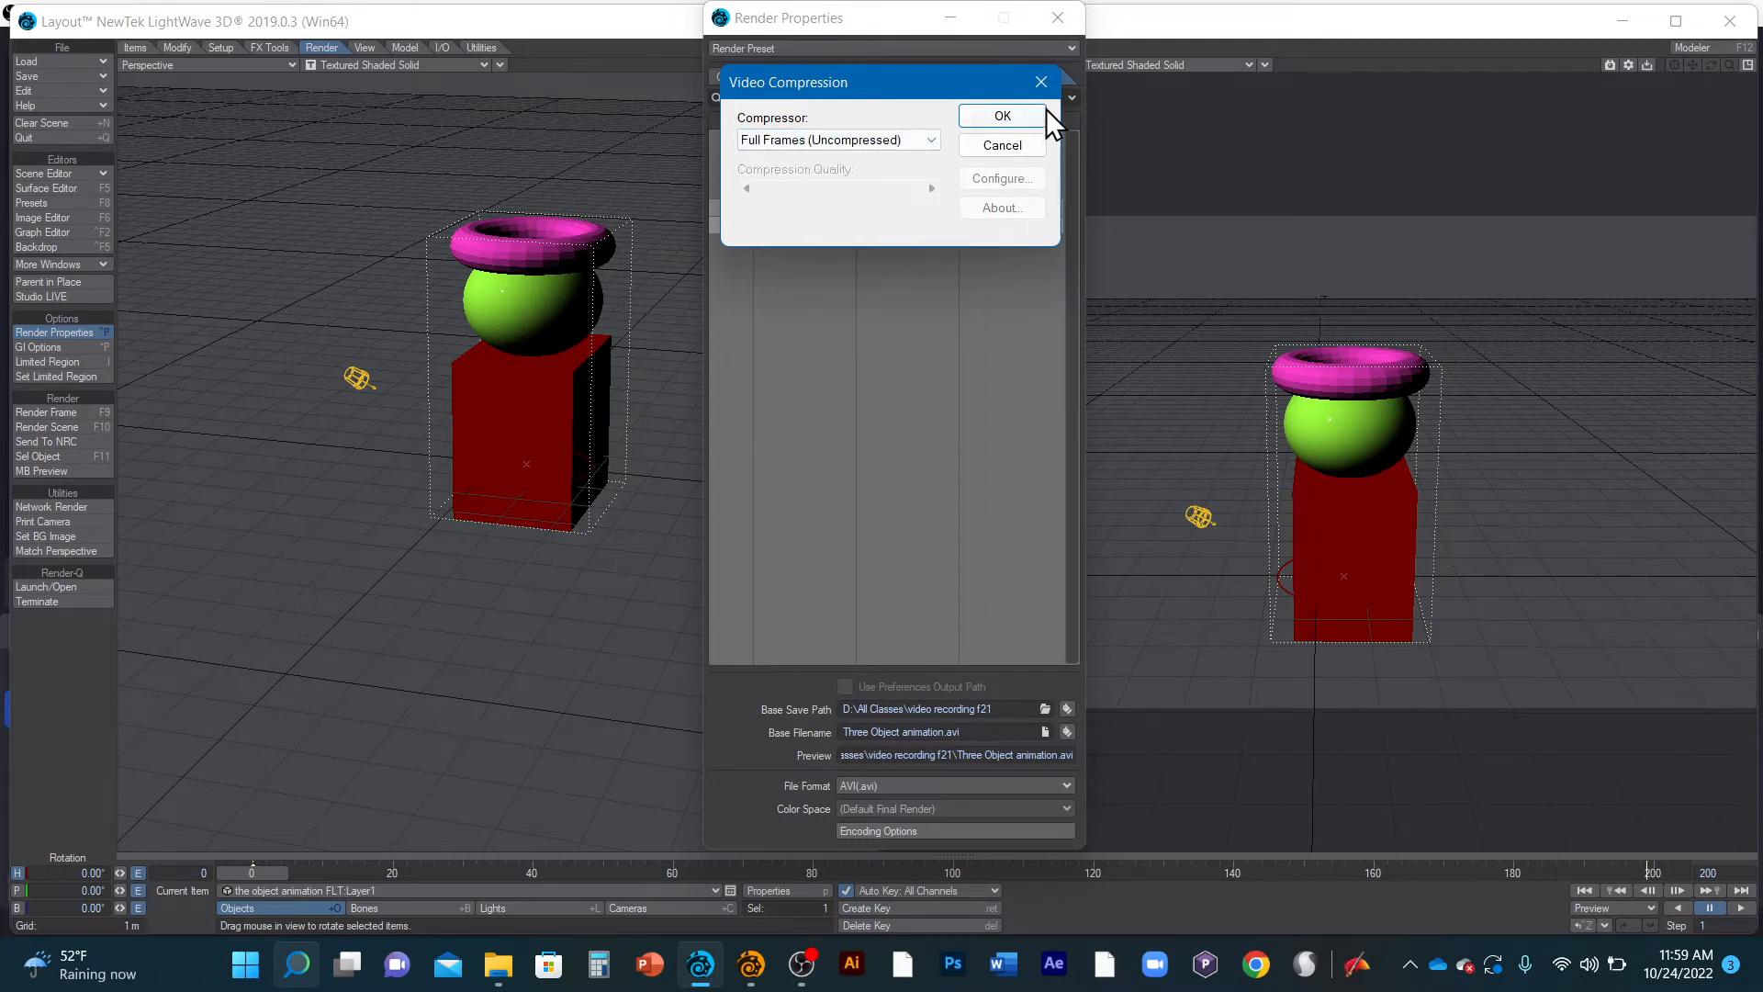
pyautogui.click(1008, 116)
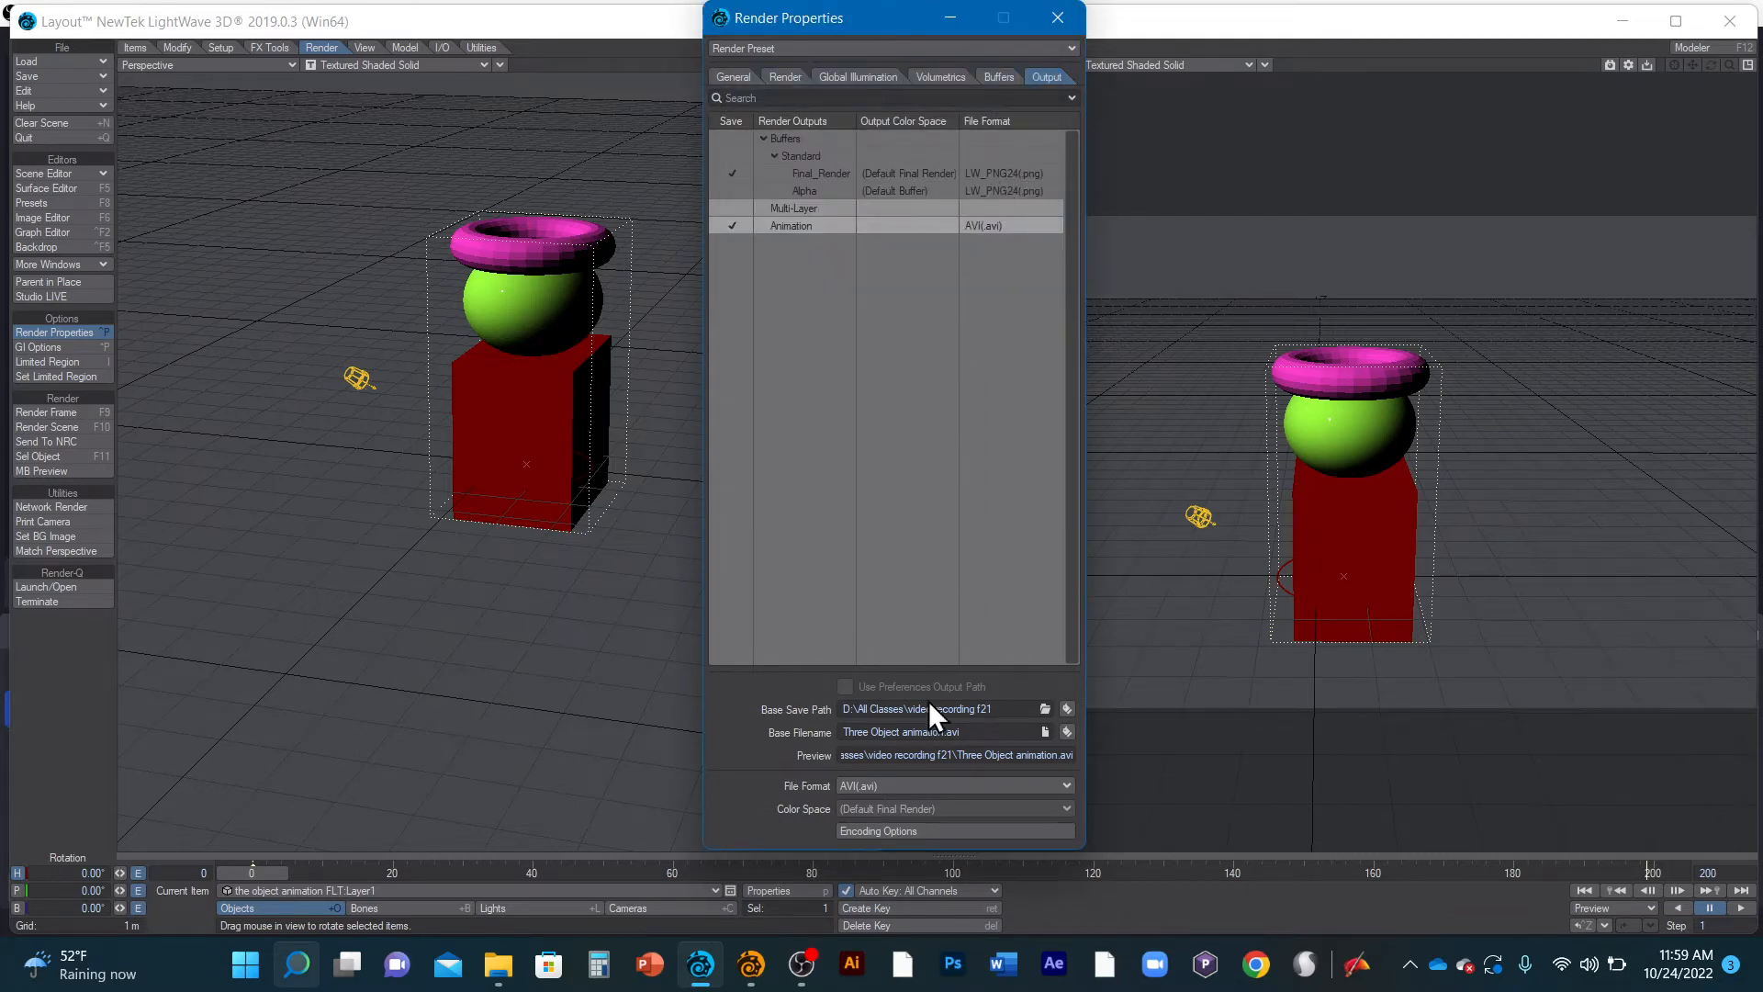
# Try the QuickTime(.mov) format for the animation output and enable Alpha in its encoding options
pyautogui.click(938, 782)
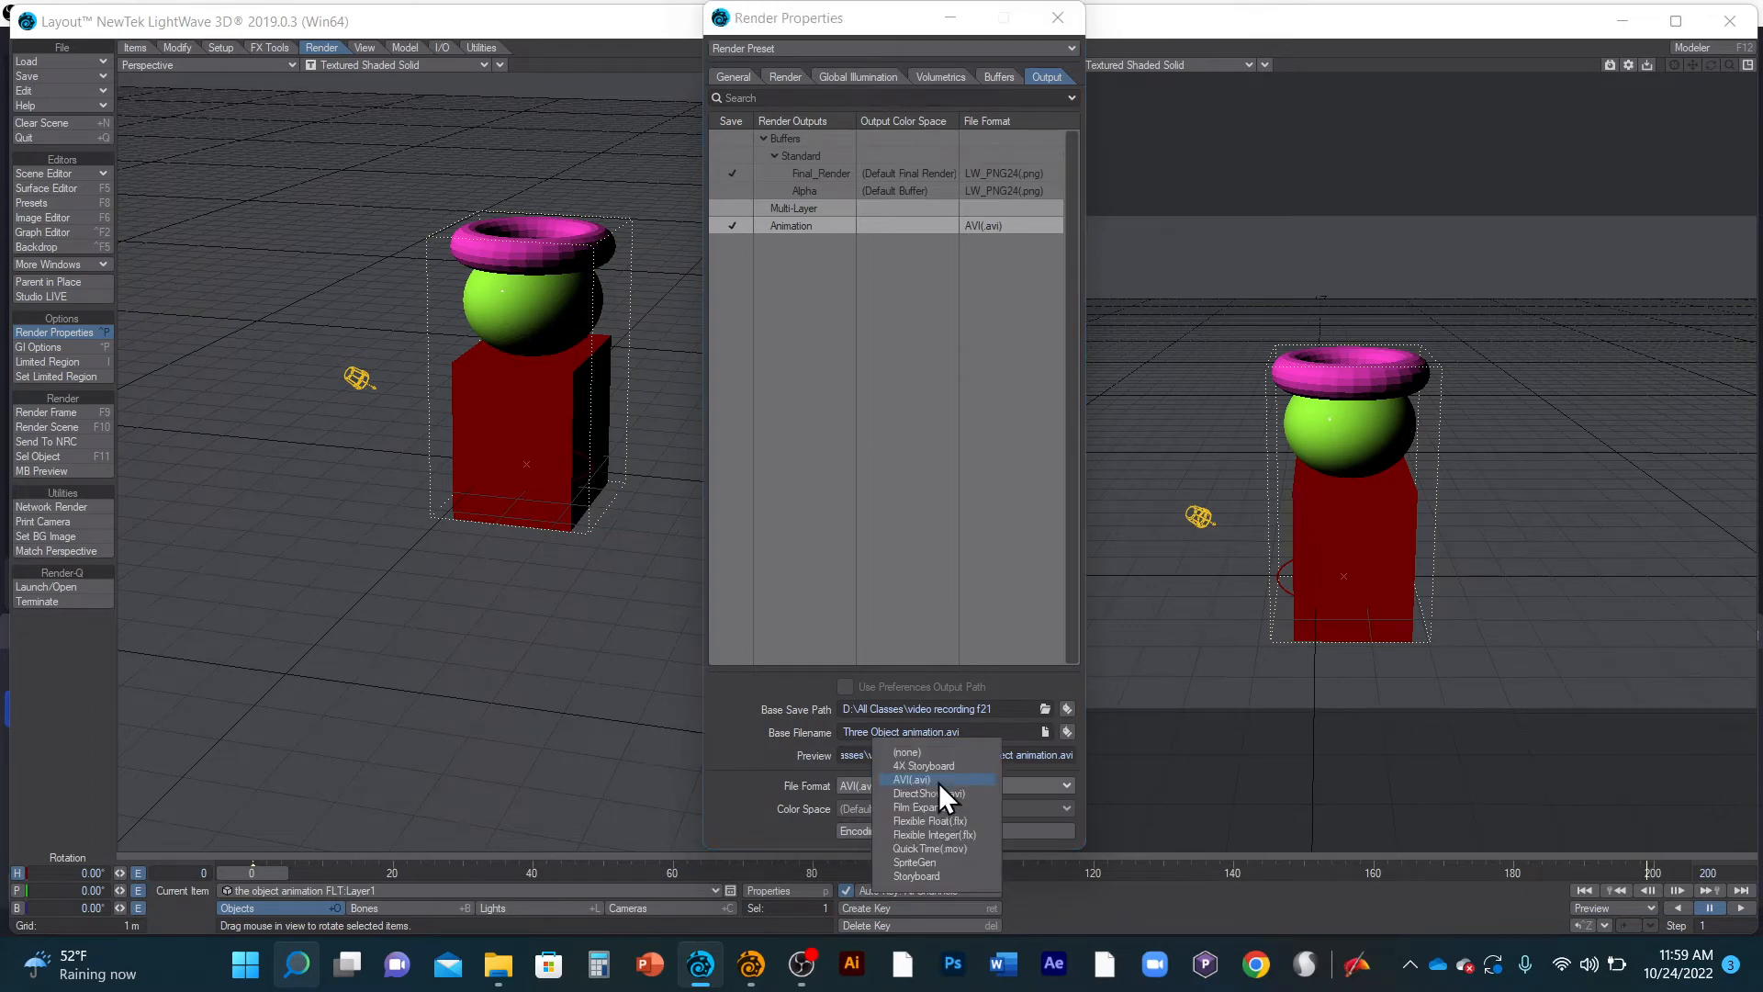
pyautogui.click(950, 852)
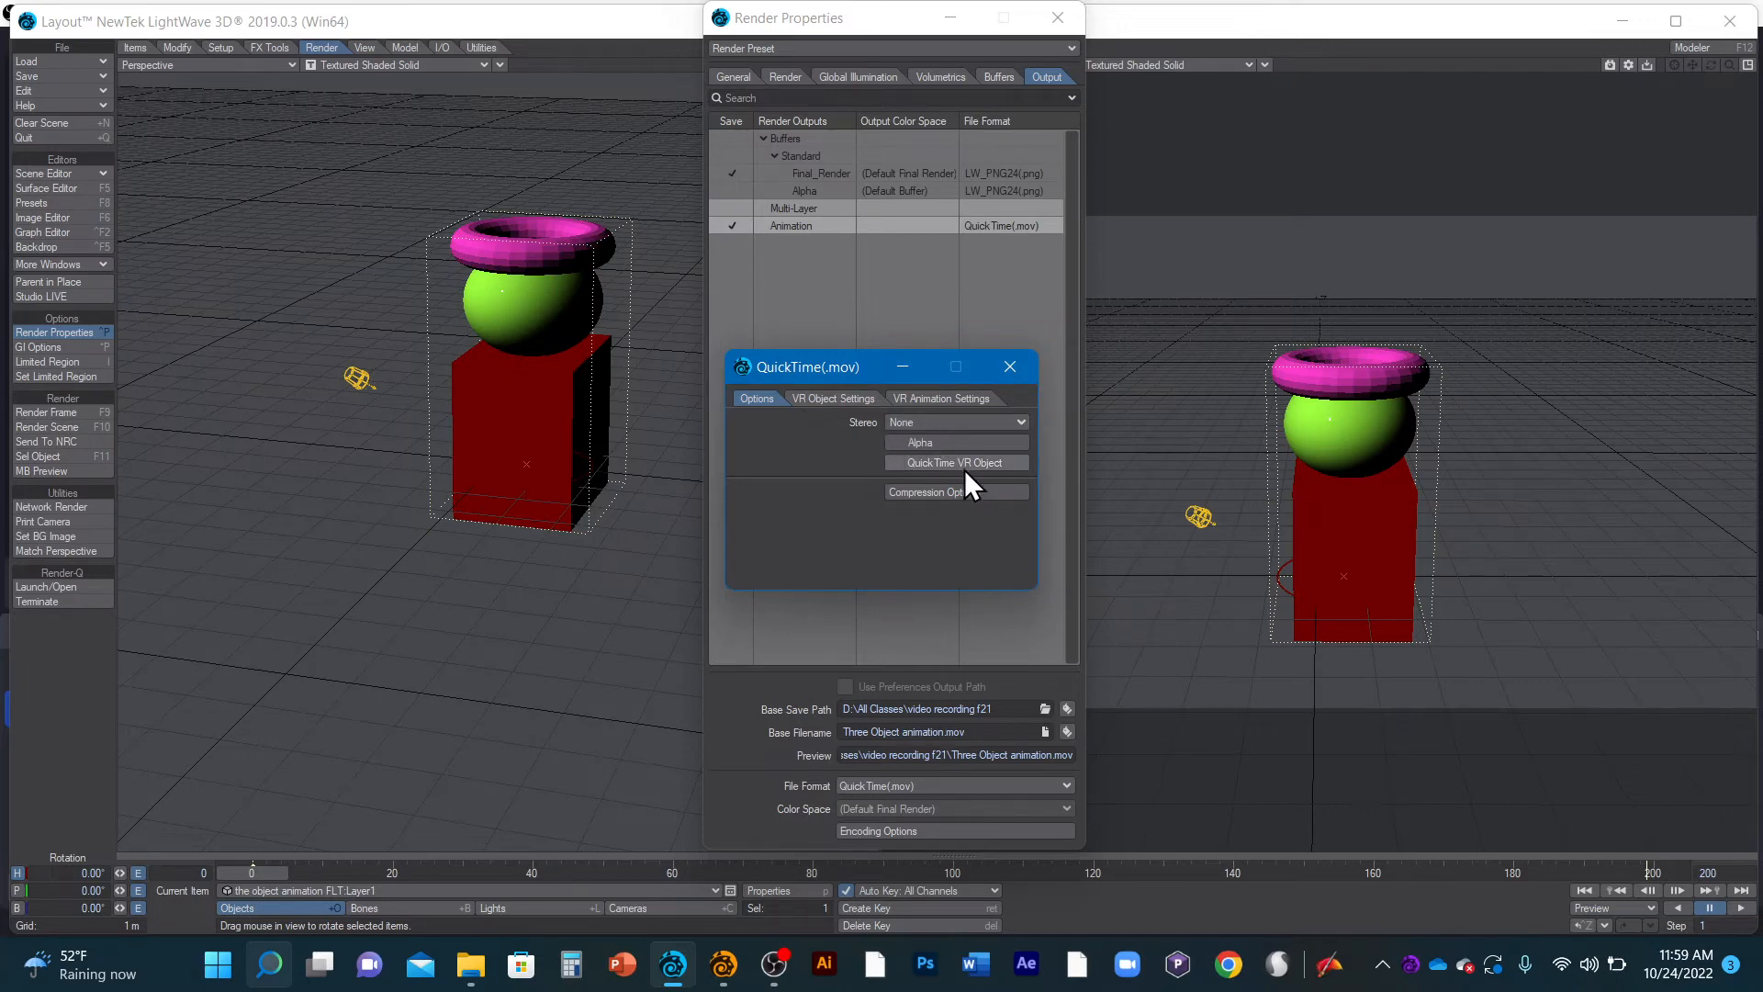
pyautogui.click(845, 396)
pyautogui.click(760, 397)
pyautogui.click(901, 442)
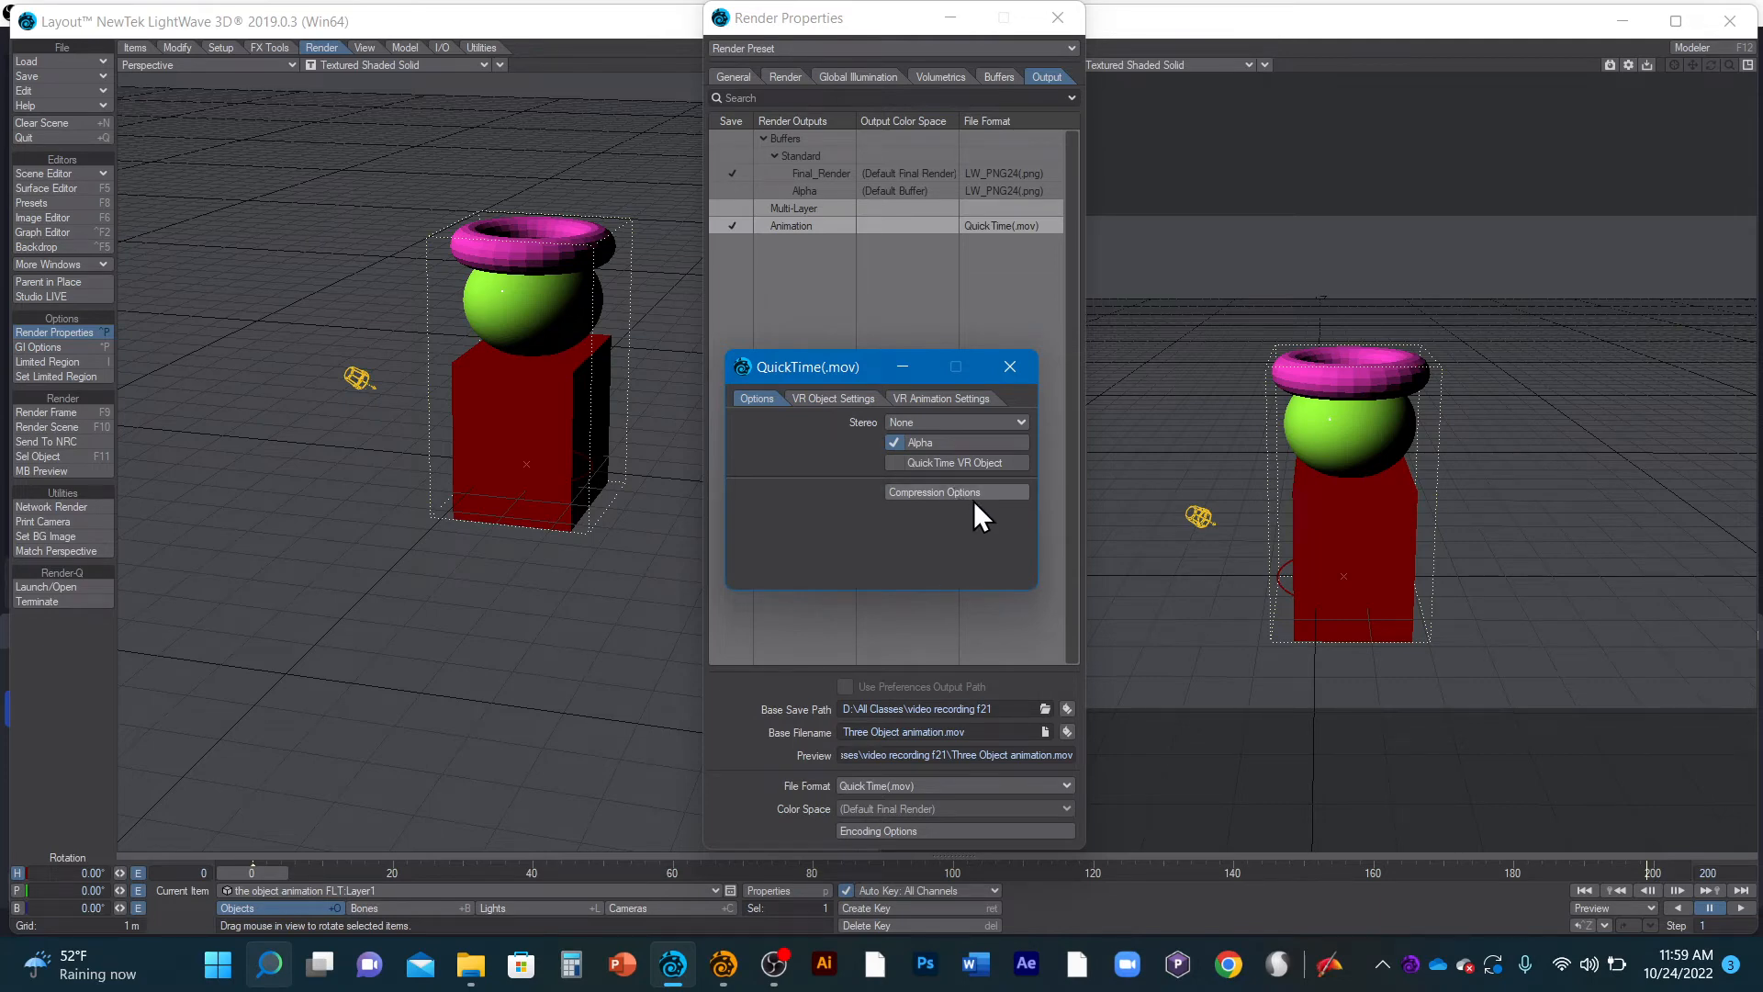
pyautogui.click(1006, 367)
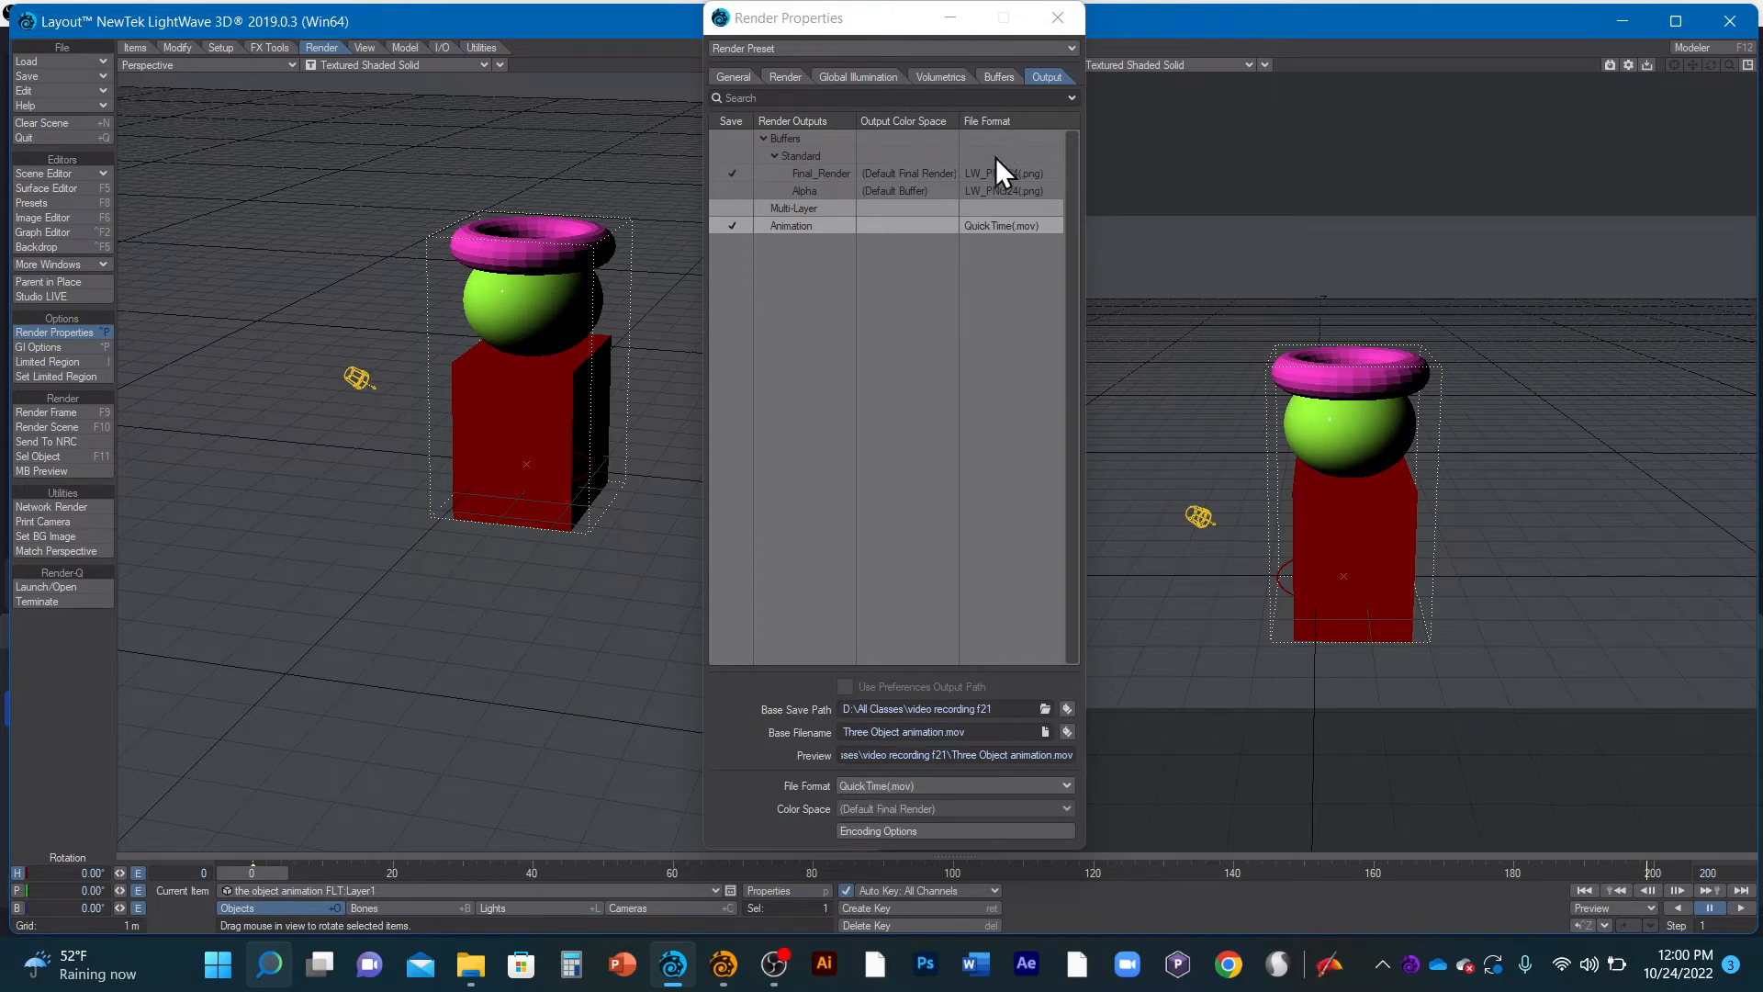
# Return the animation output to AVI(.avi) with the Full Frames (Uncompressed) compressor and close the render properties
pyautogui.click(906, 788)
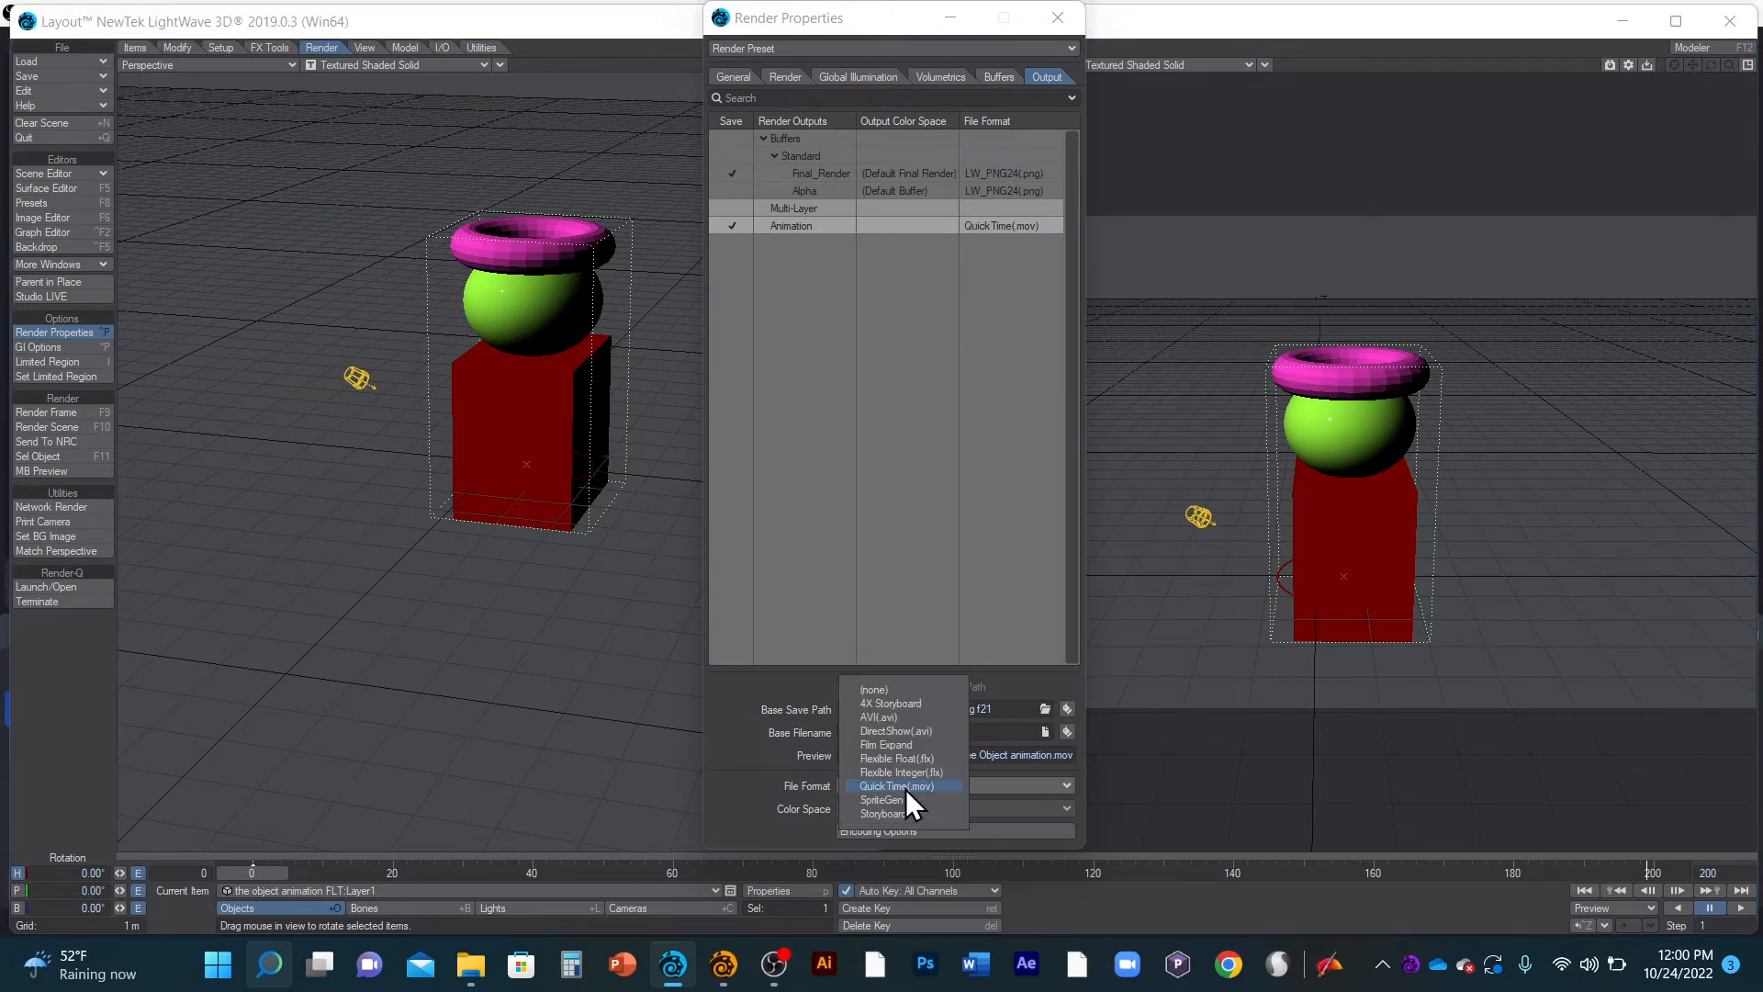
pyautogui.click(915, 720)
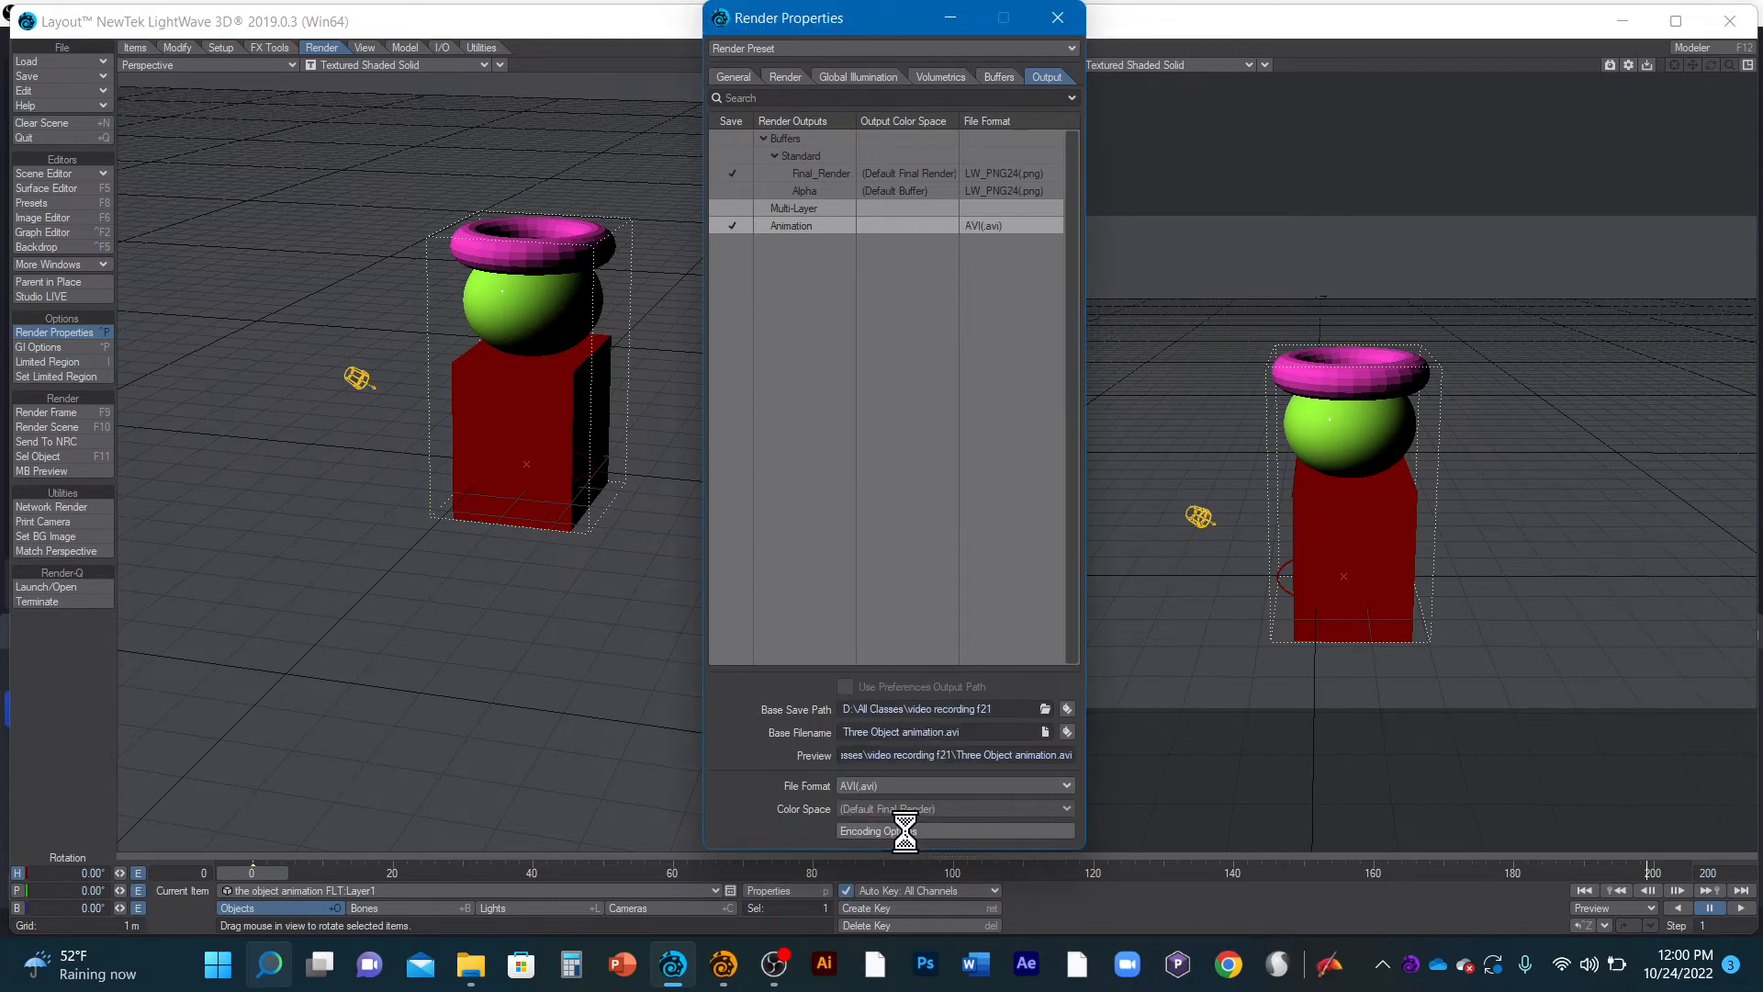
pyautogui.click(932, 140)
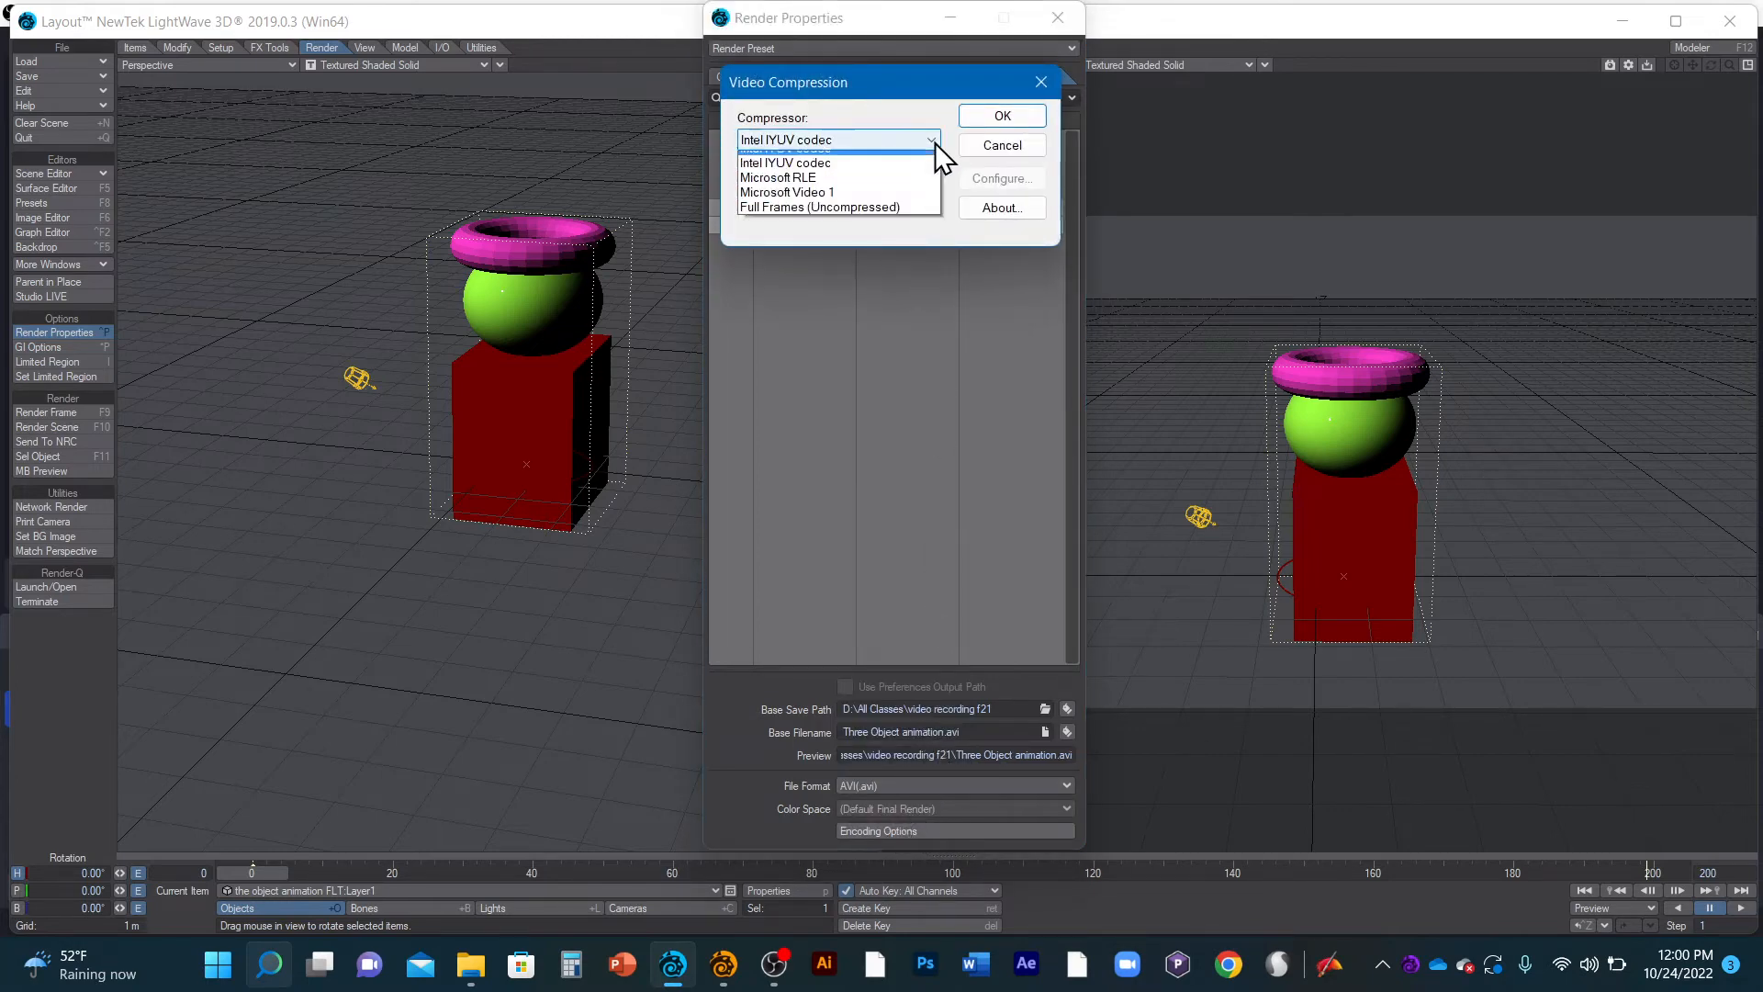
pyautogui.click(896, 218)
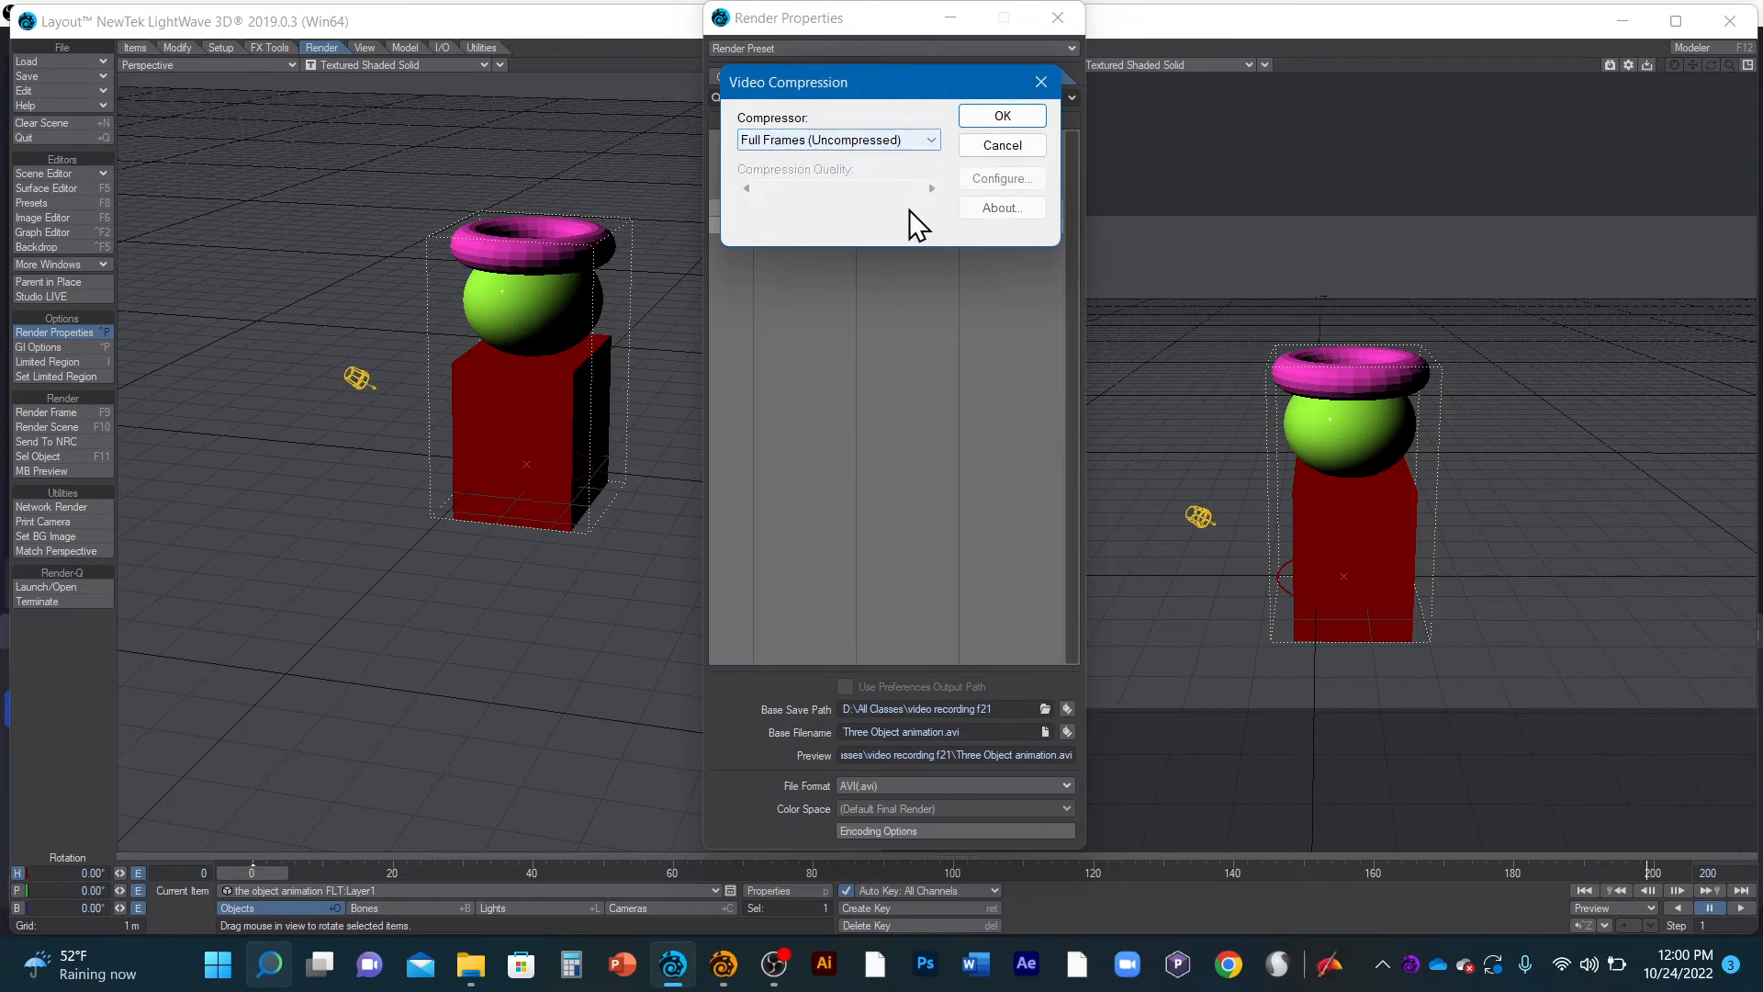
pyautogui.click(1003, 117)
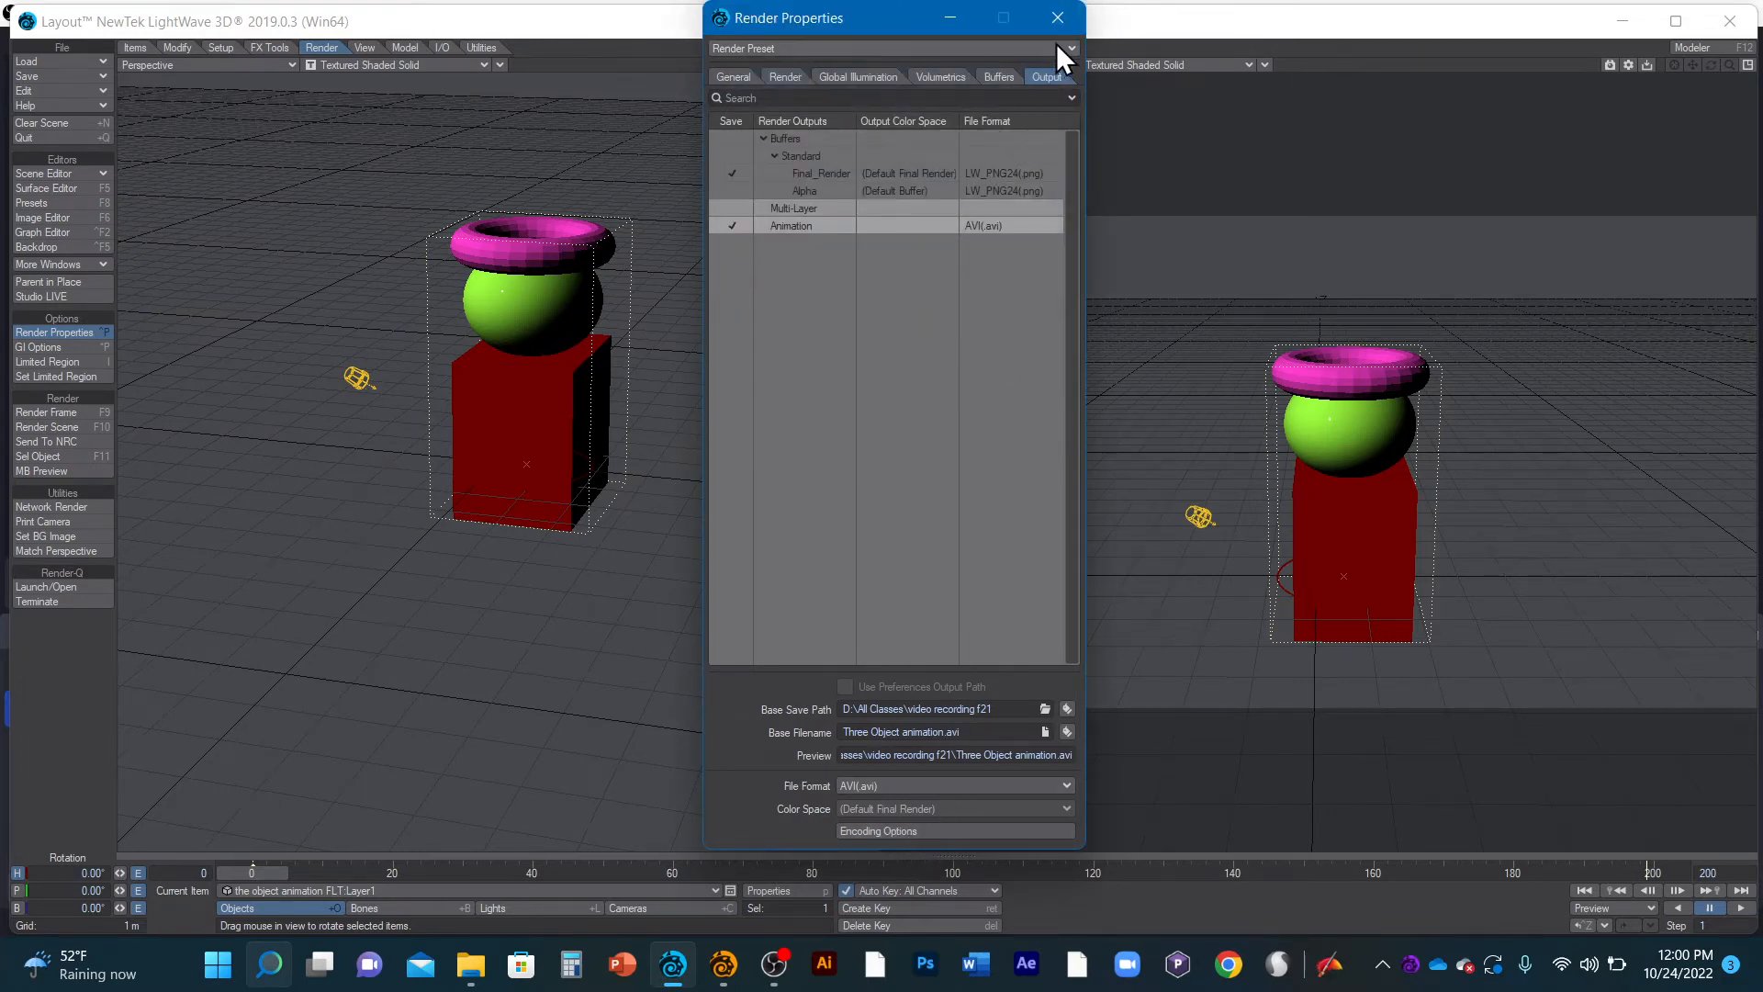
pyautogui.click(1057, 17)
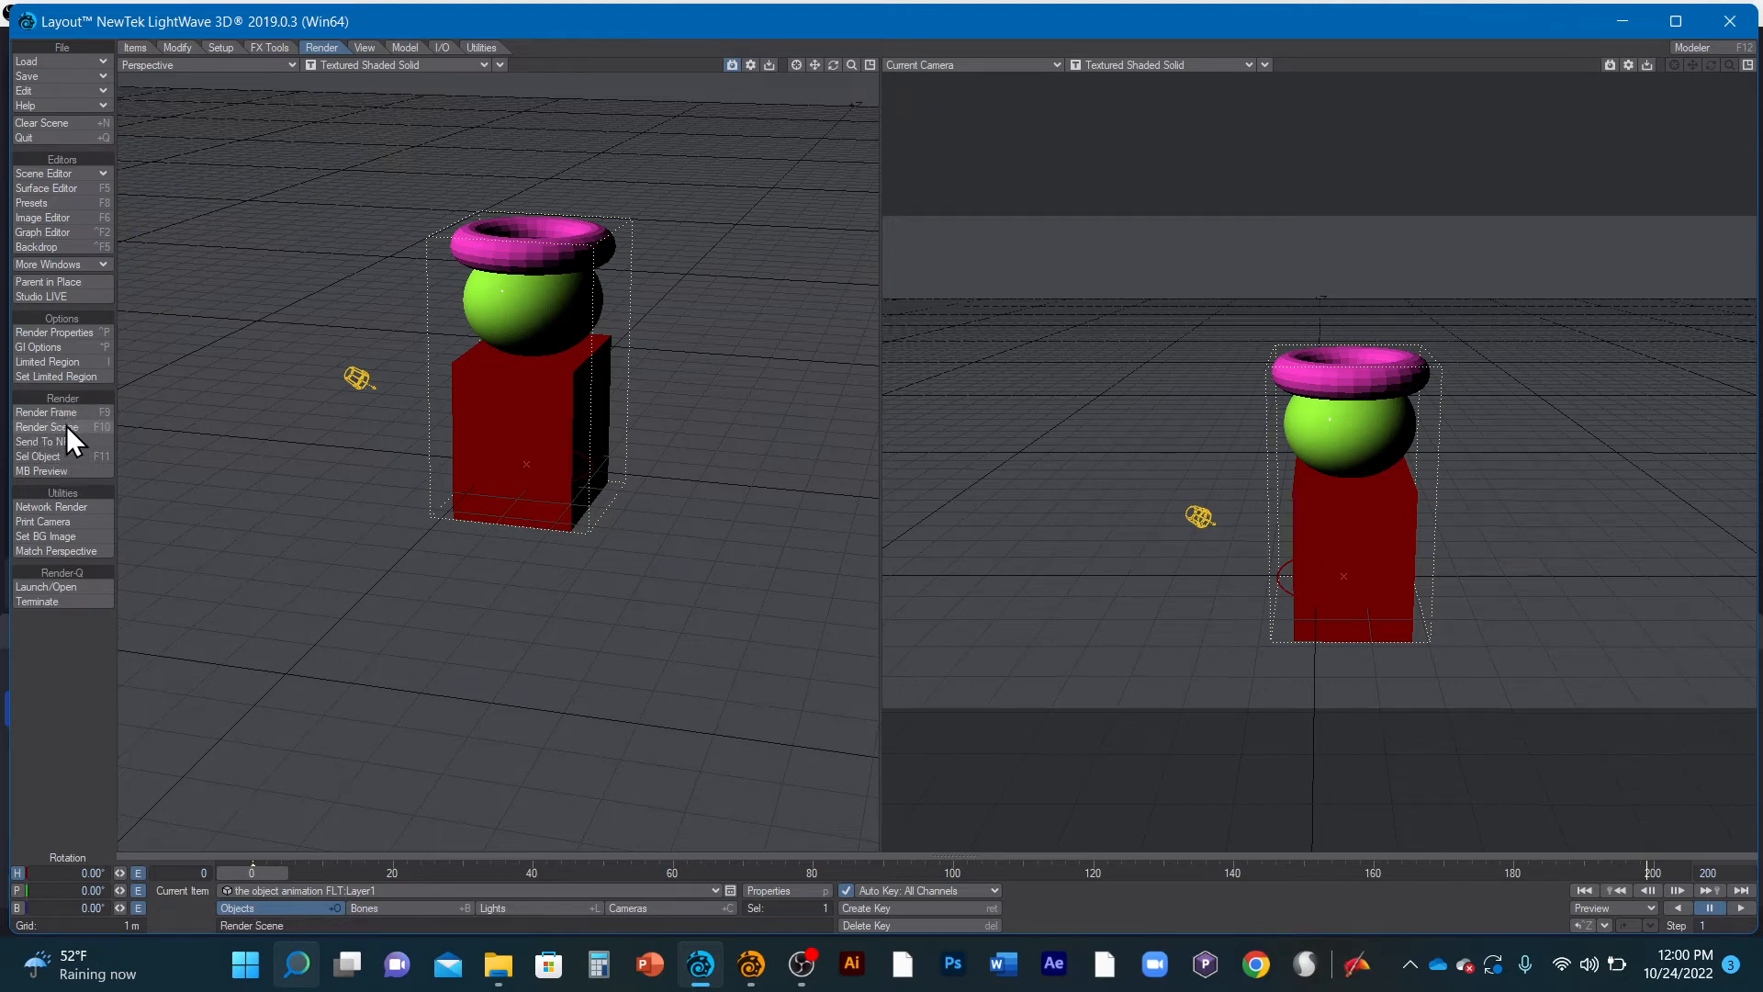
# Render the current frame as a test, end the render and close the resulting image
pyautogui.click(59, 411)
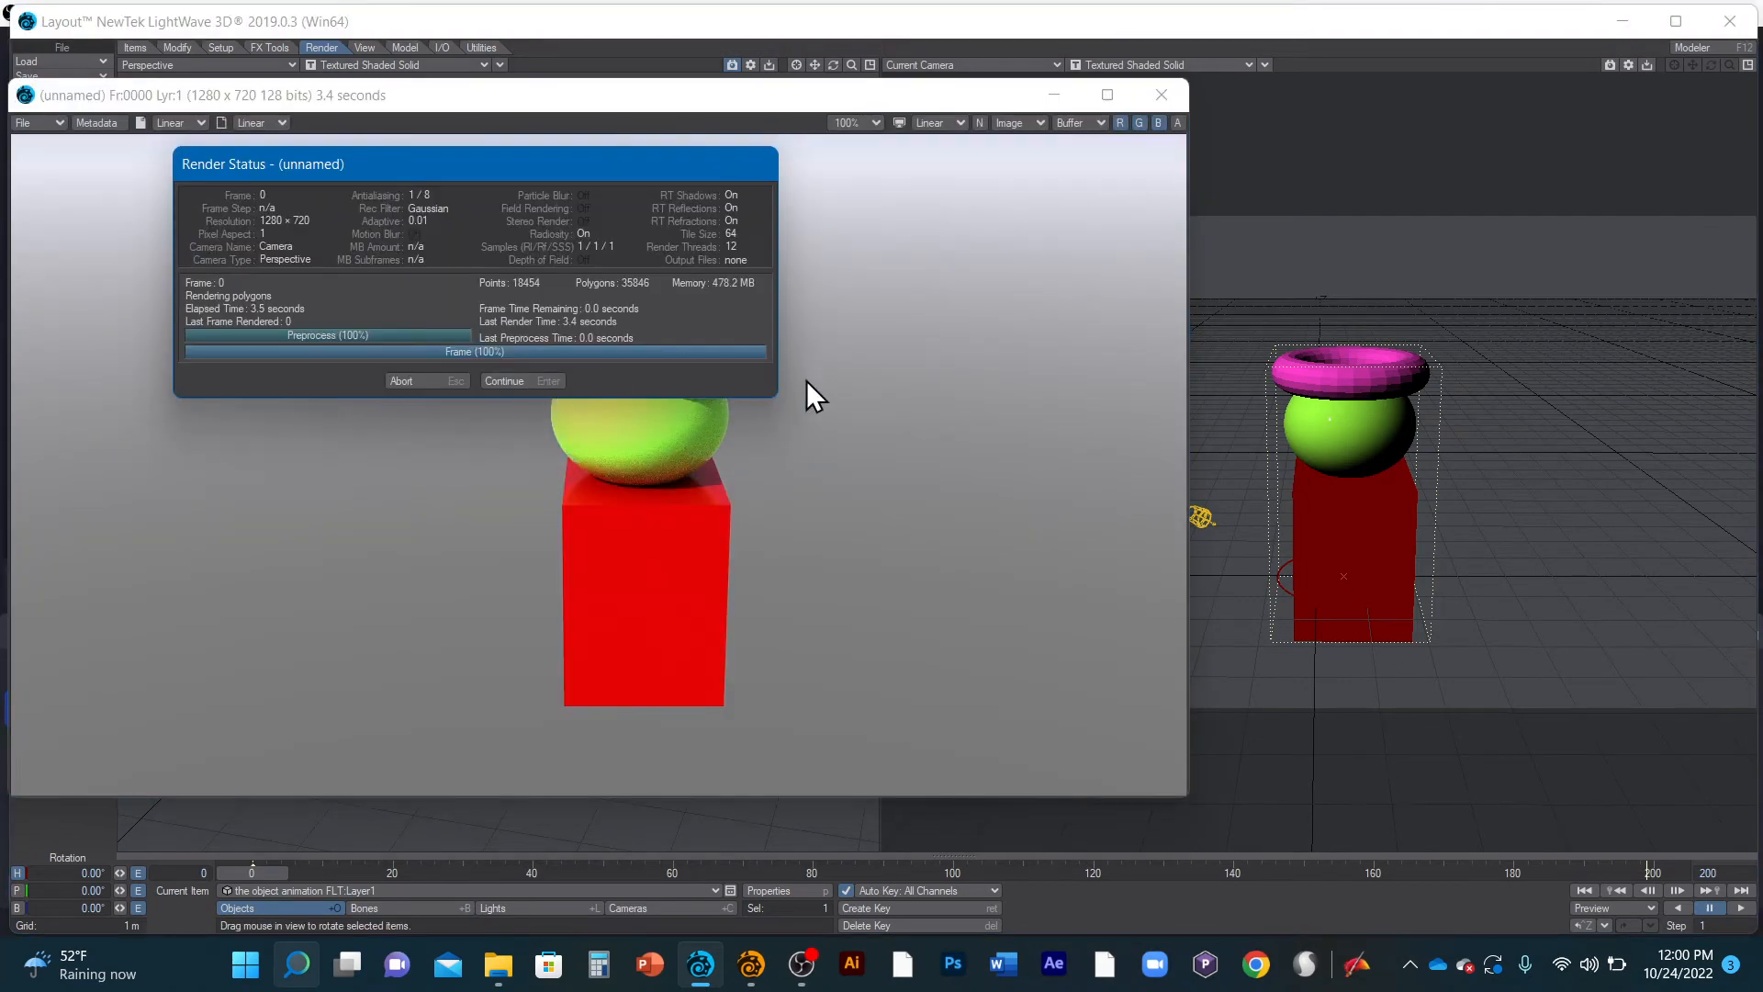
pyautogui.click(428, 382)
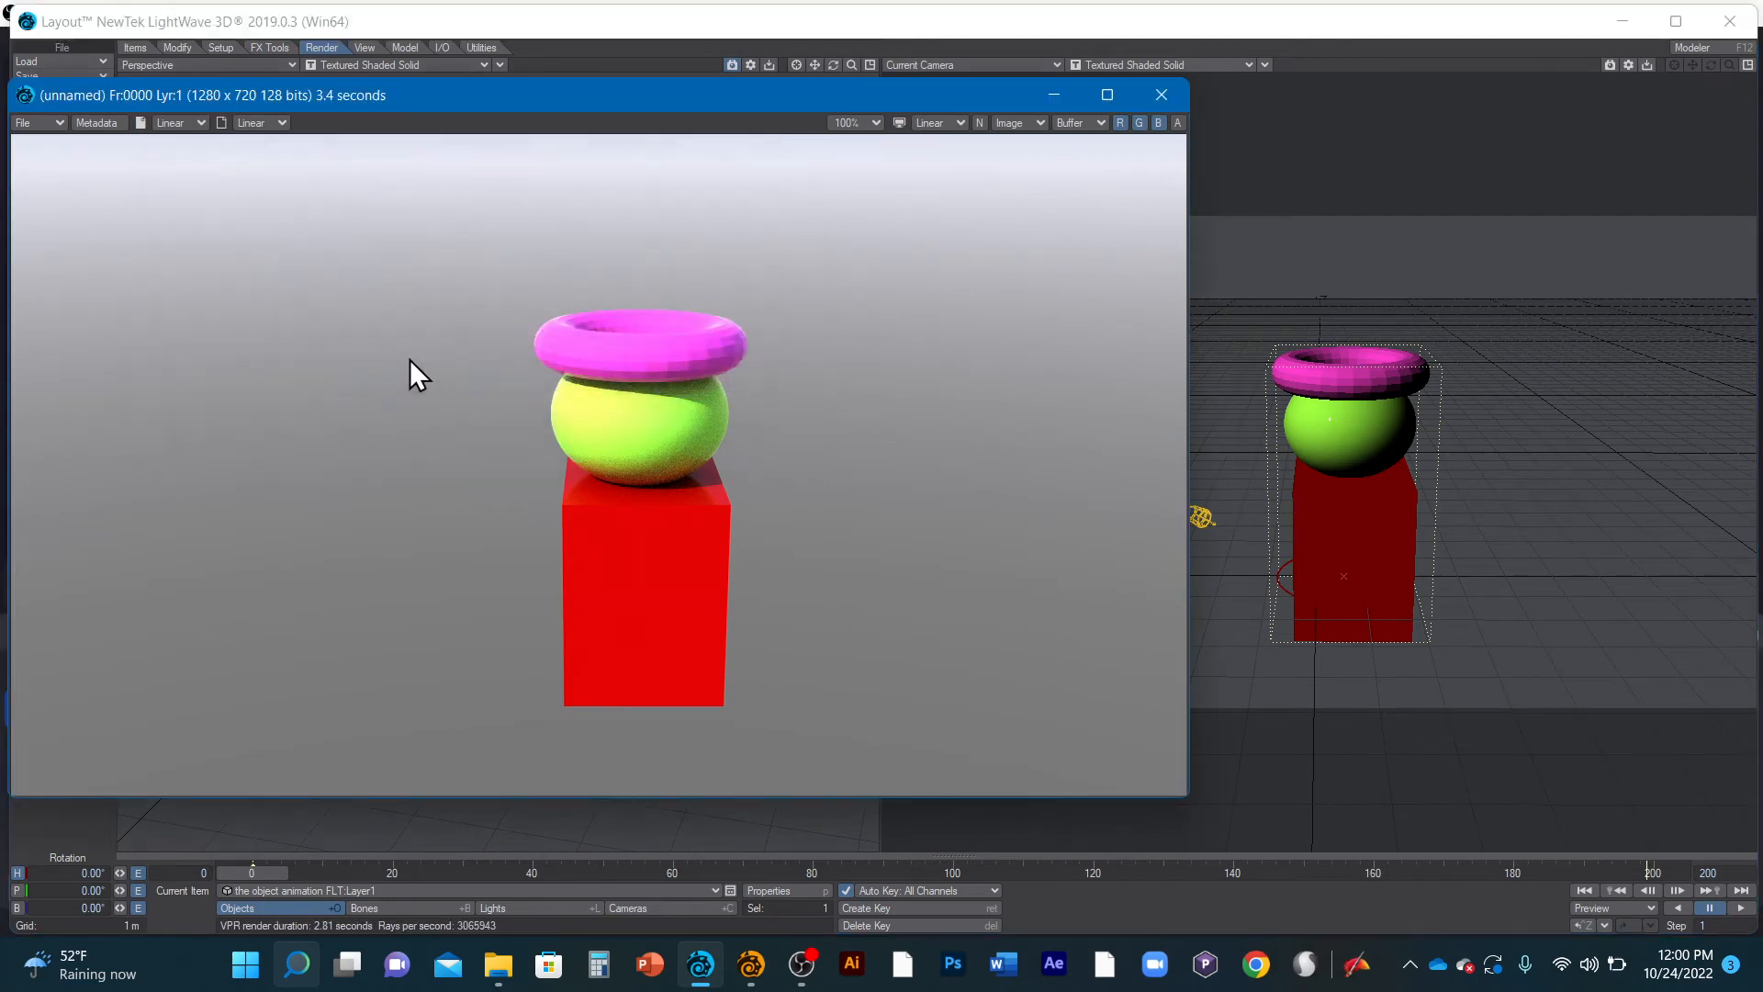
pyautogui.click(1161, 94)
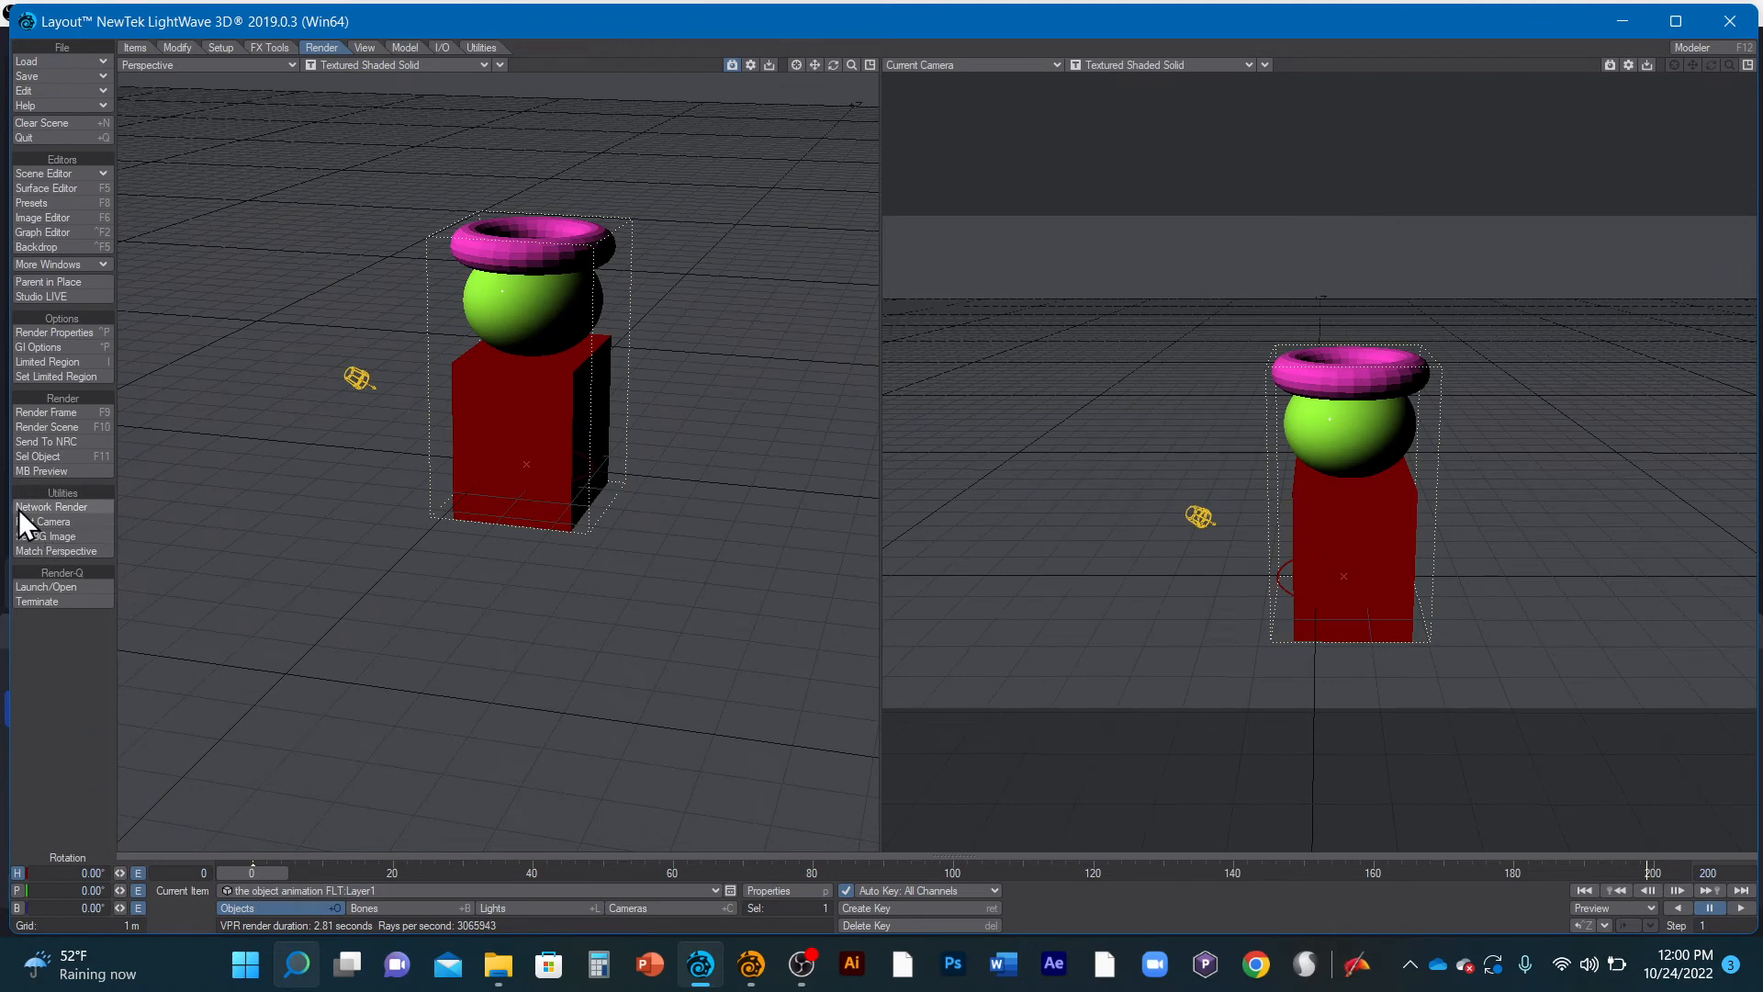
# Render the current frame and start saving its RGBA image in the LW_JPEG(.jpg) format
pyautogui.click(68, 411)
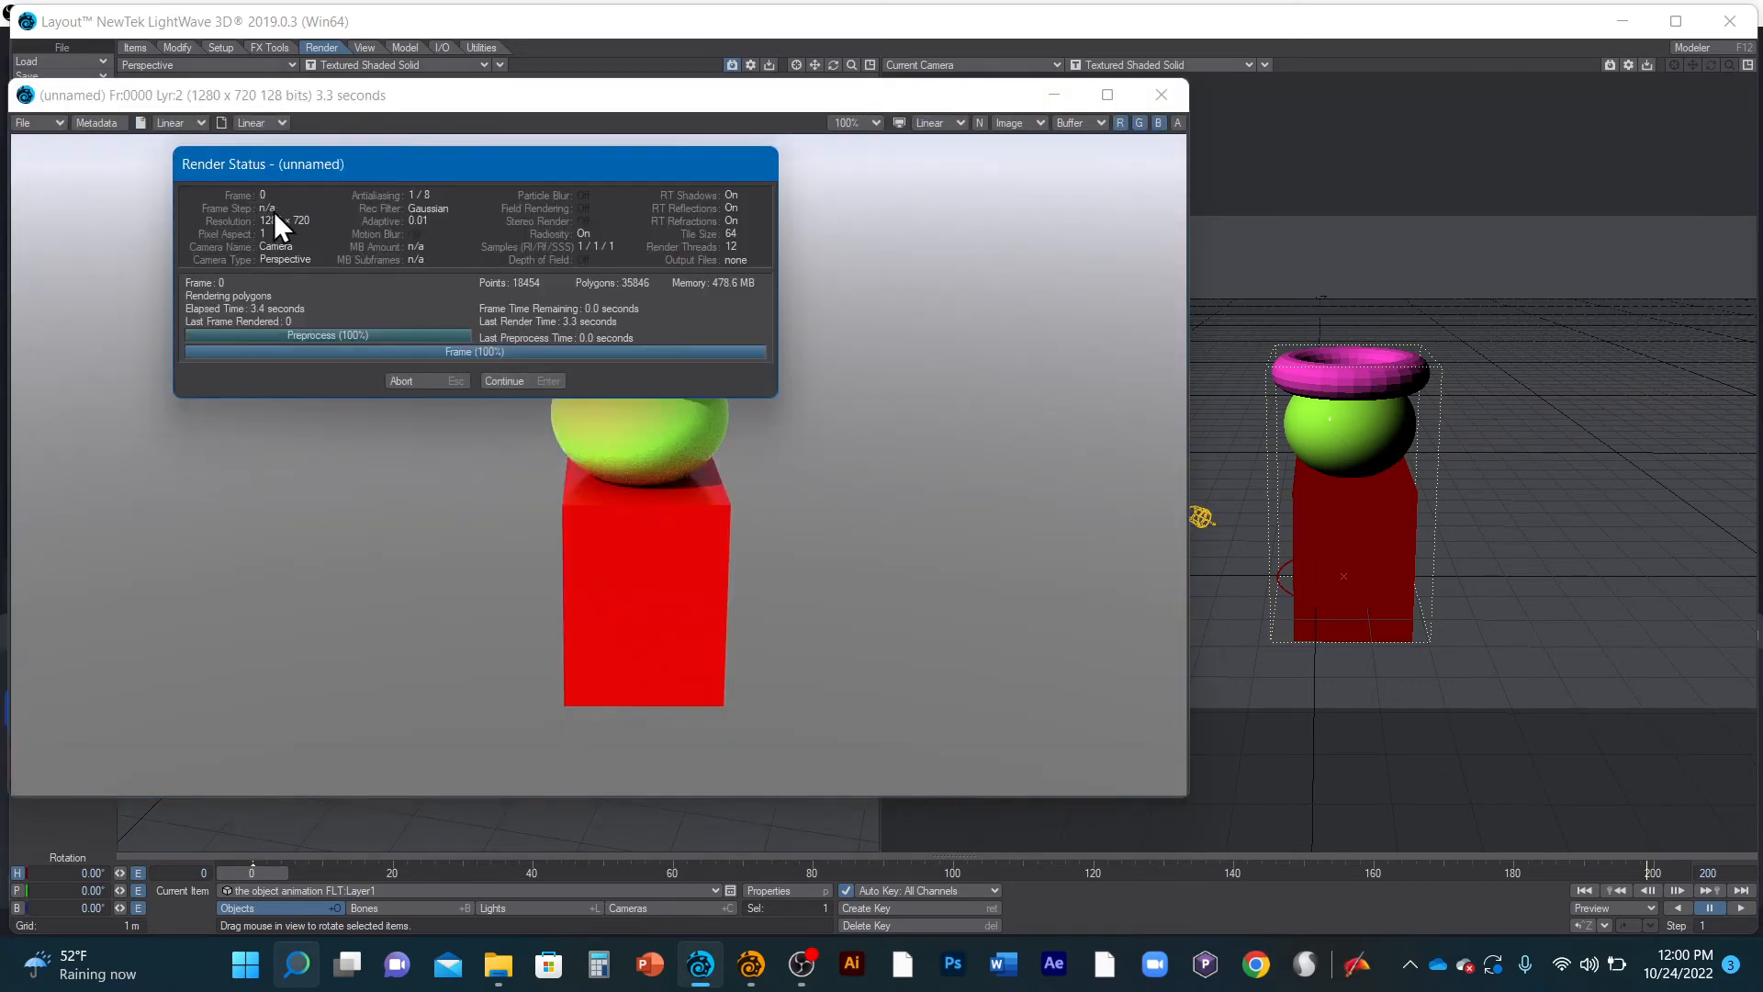
pyautogui.click(59, 121)
pyautogui.moveTo(85, 118)
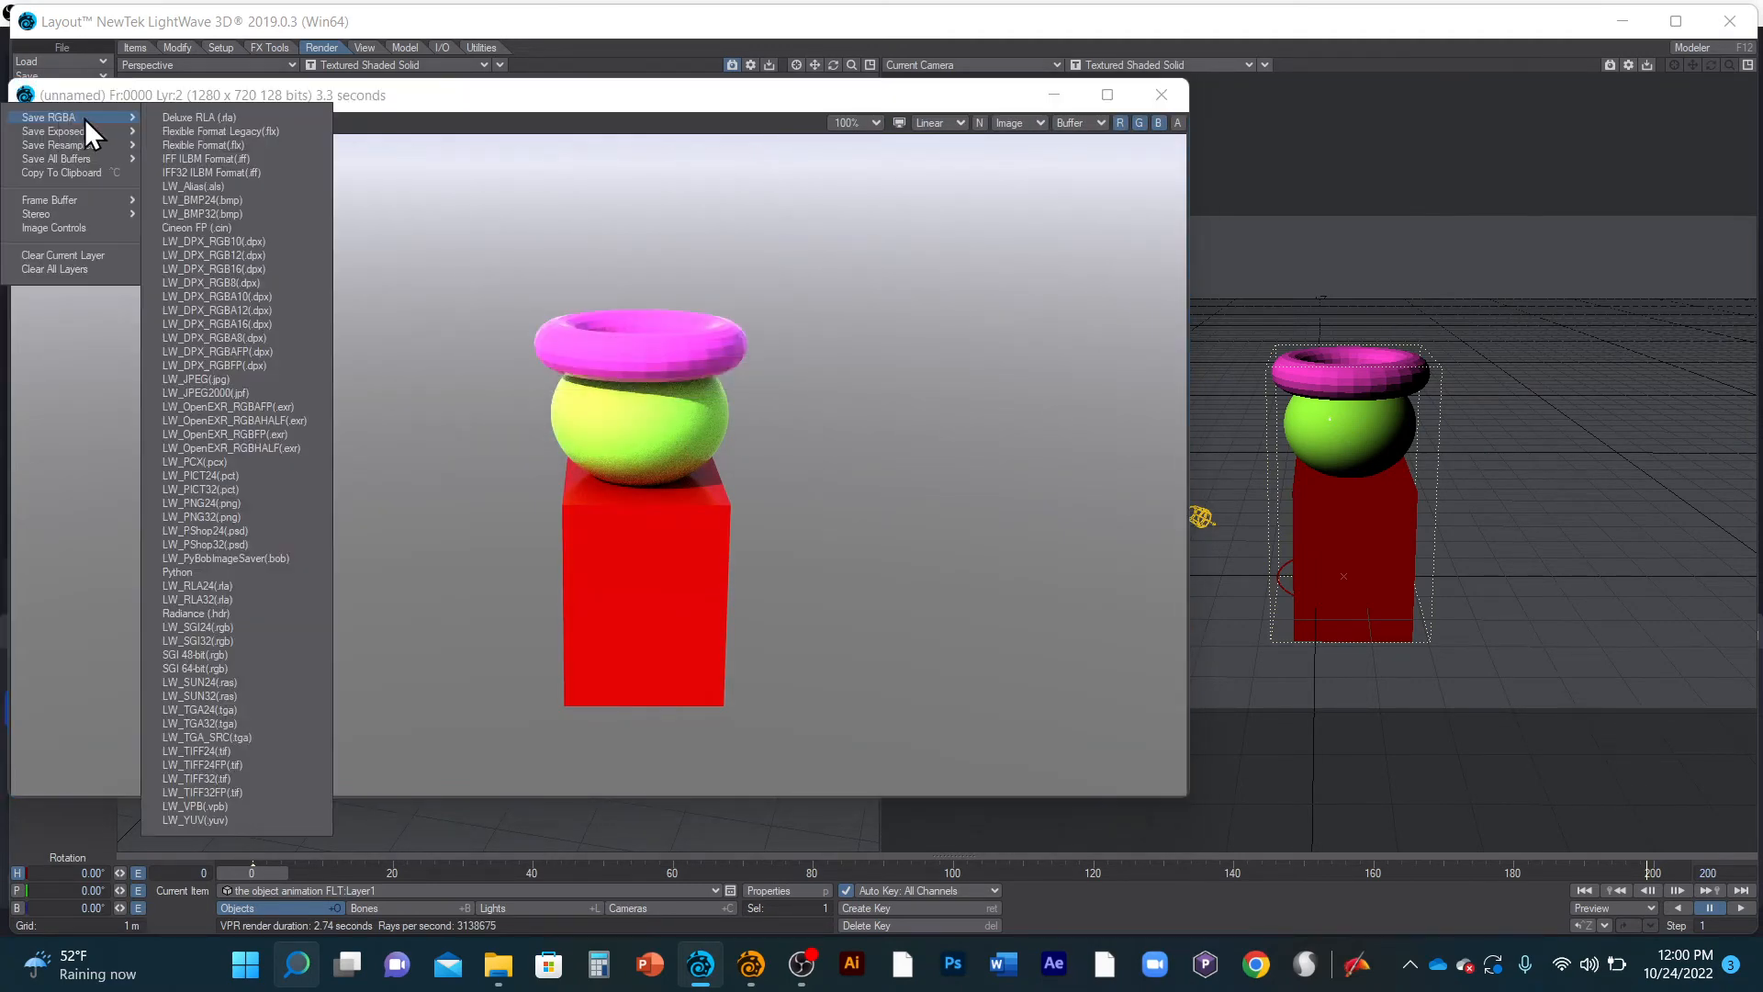
pyautogui.click(268, 378)
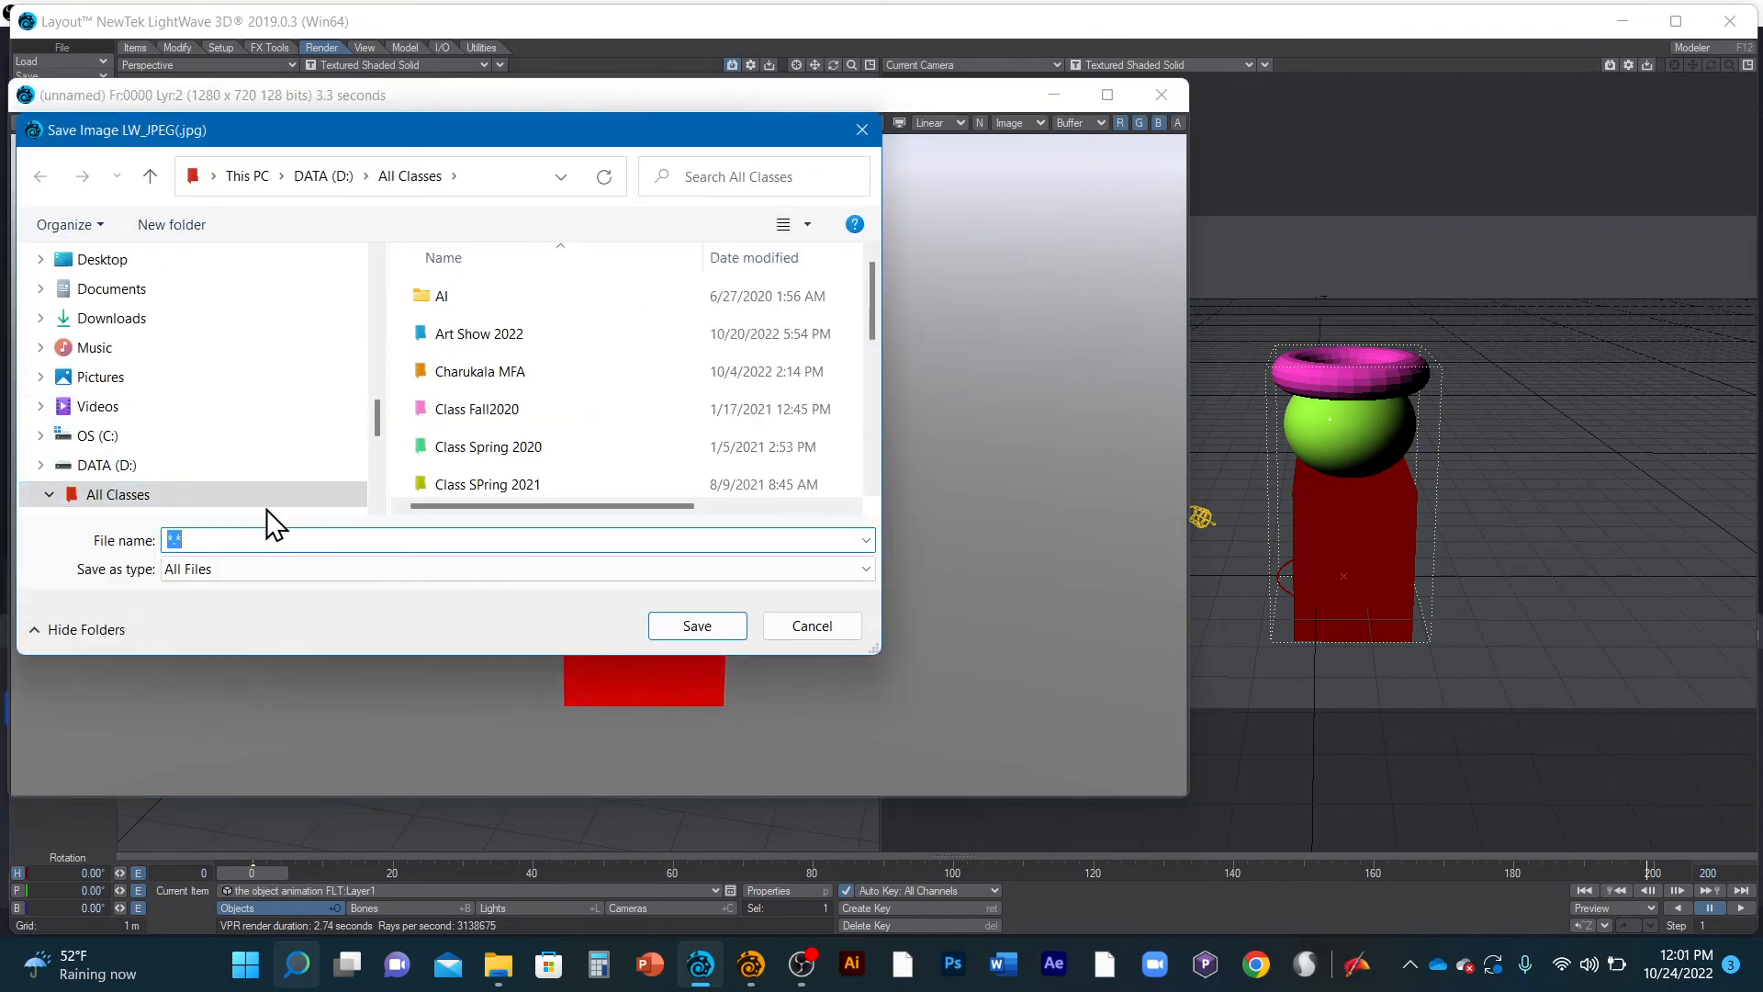
# Choose the ASSETS folder inside FALL 2022 > 3D Design as the save location for the image
pyautogui.scroll(-4, 459, 454)
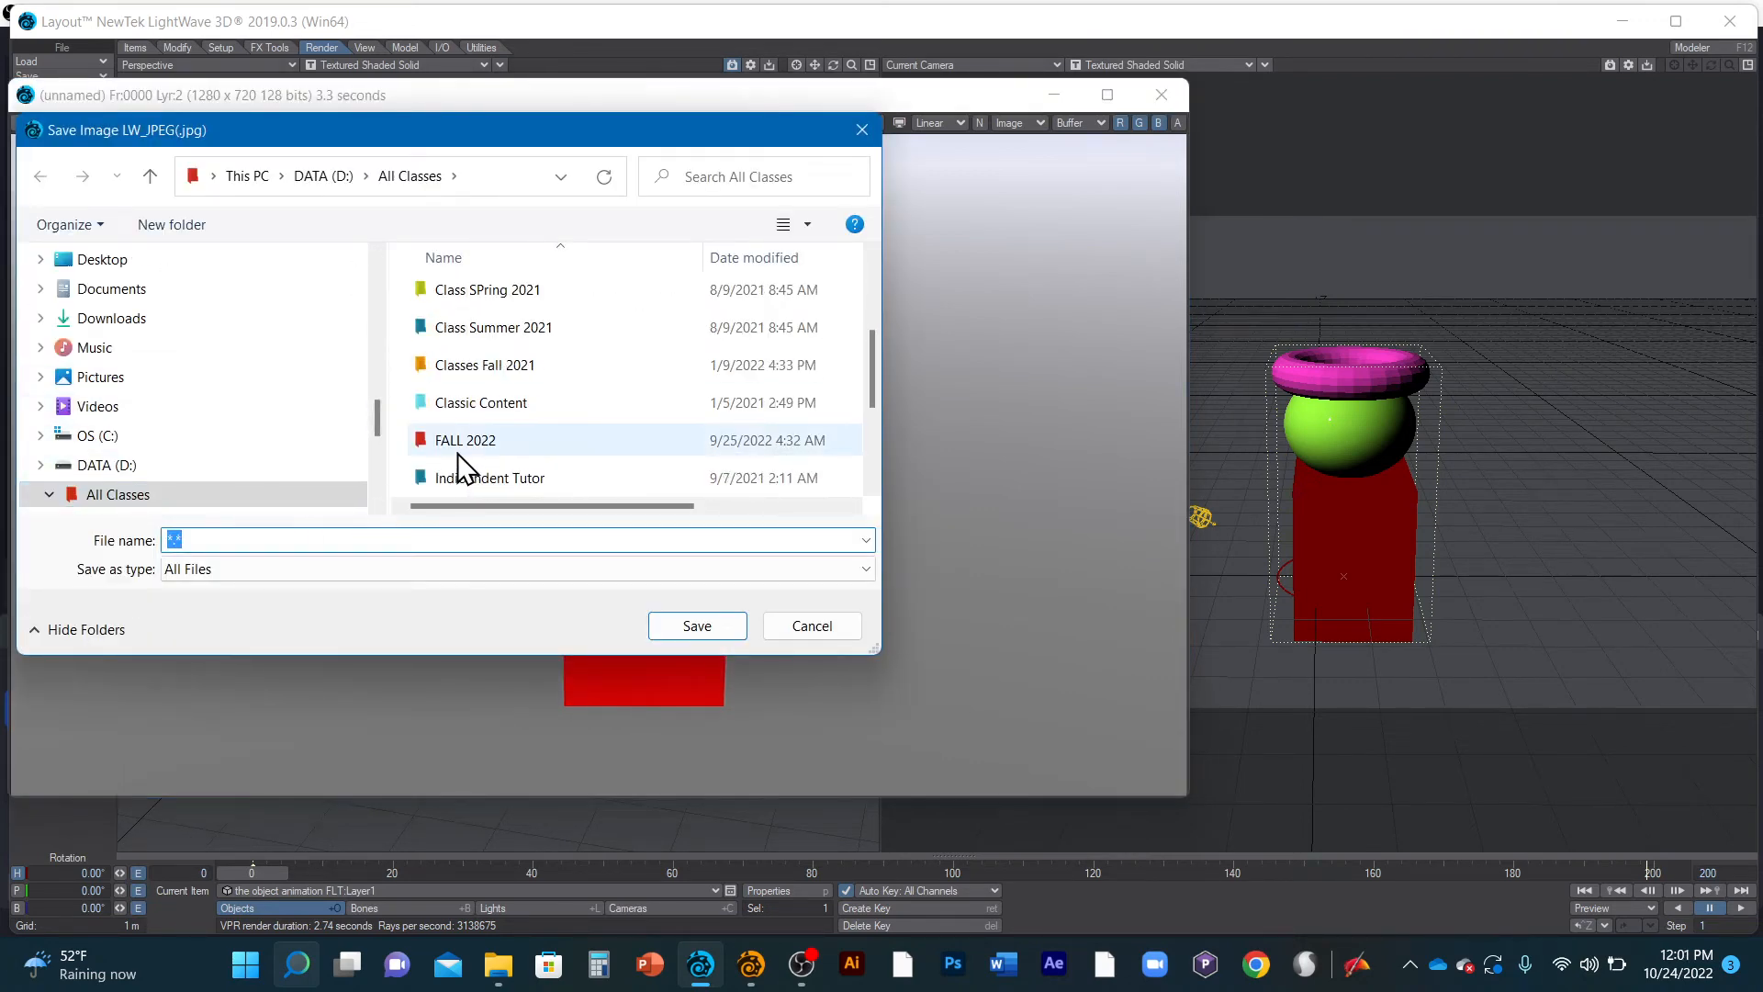
pyautogui.scroll(3, 467, 443)
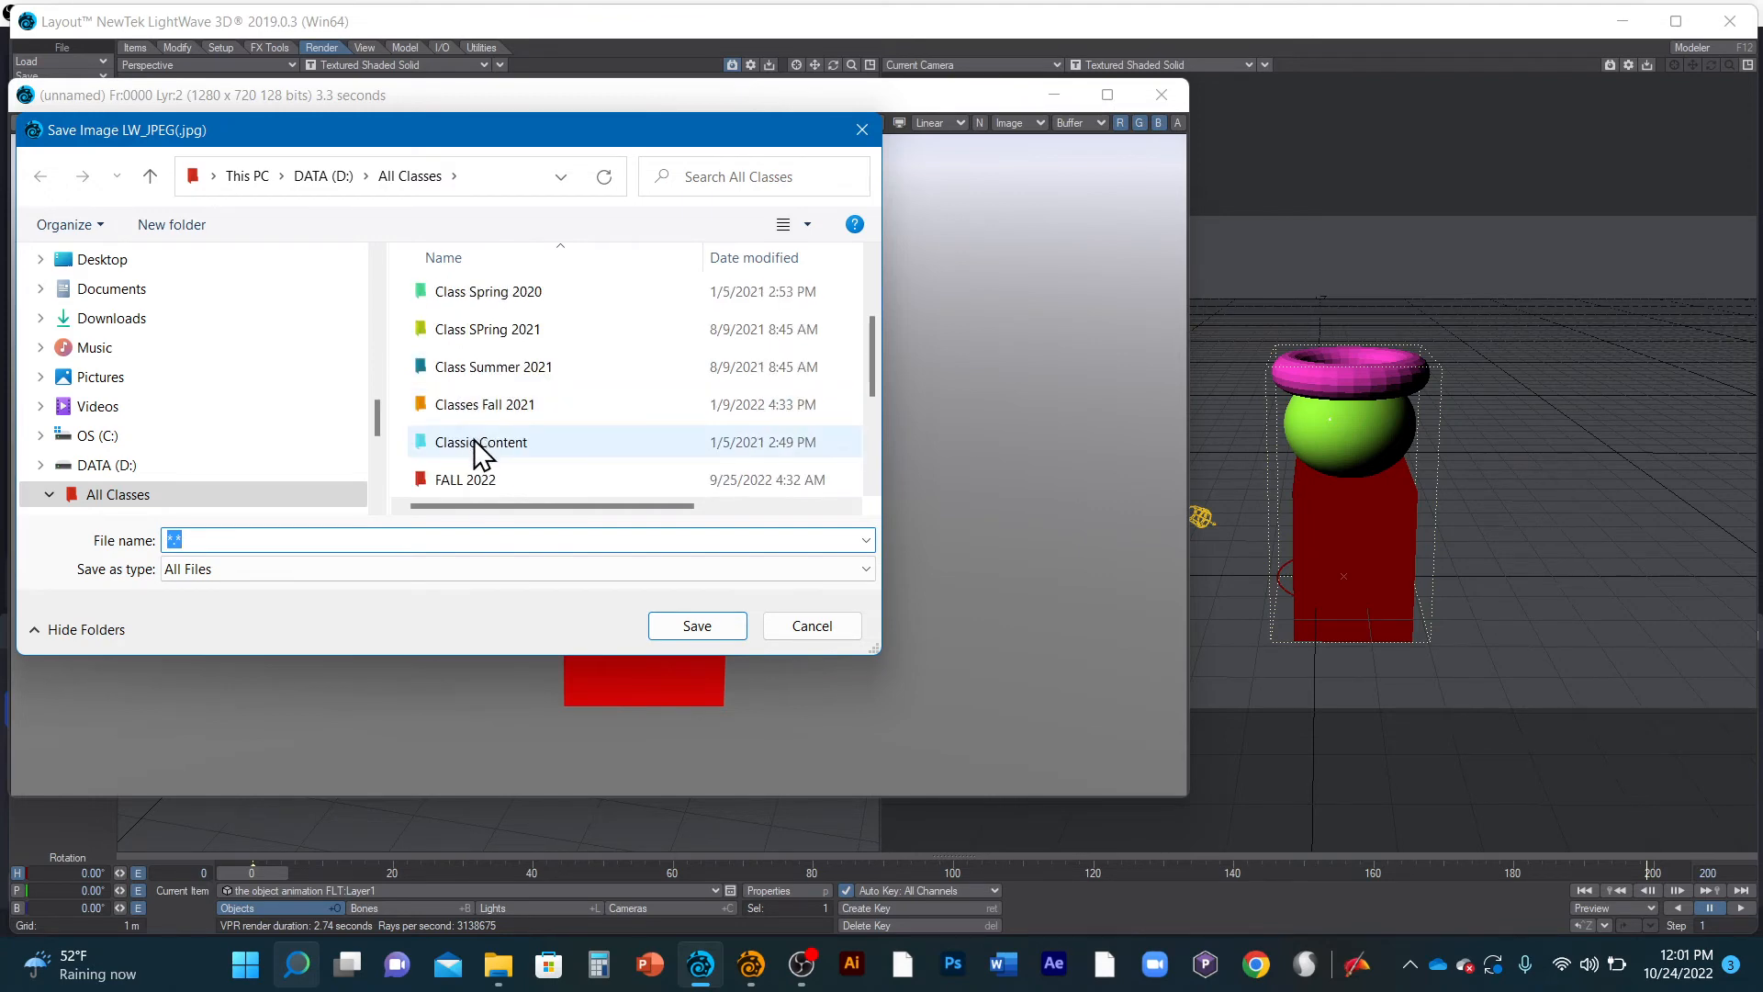
pyautogui.doubleClick(471, 478)
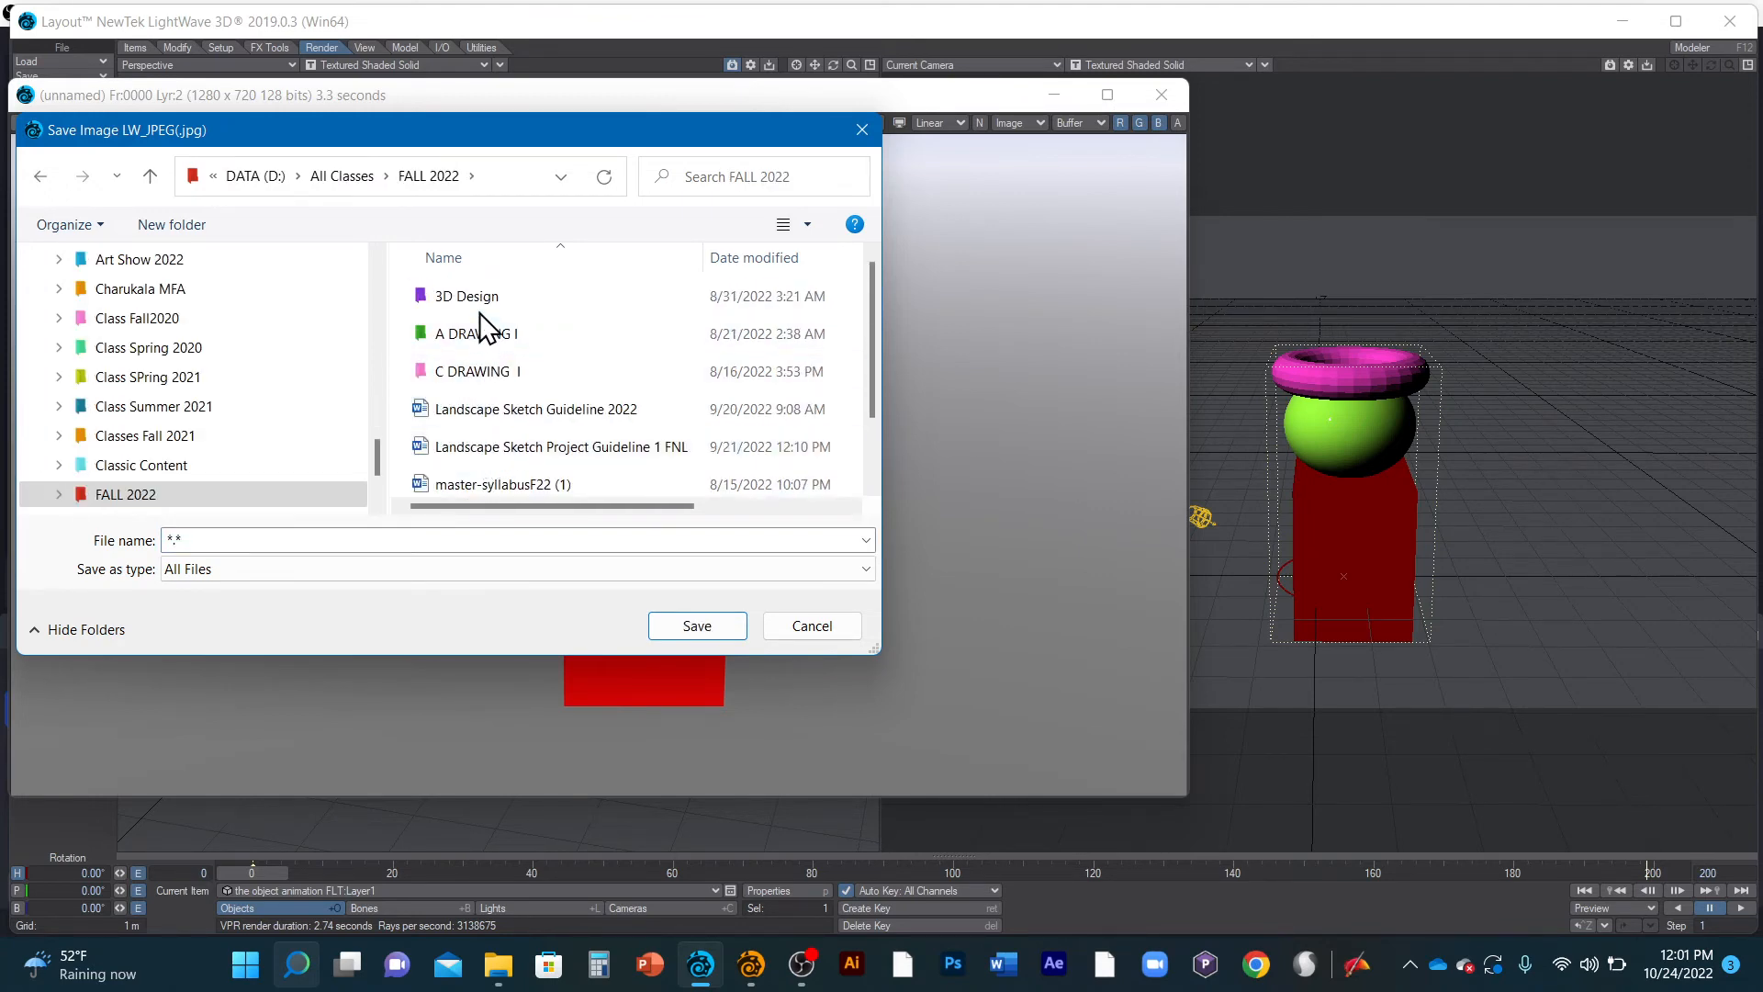
pyautogui.click(486, 295)
pyautogui.doubleClick(487, 296)
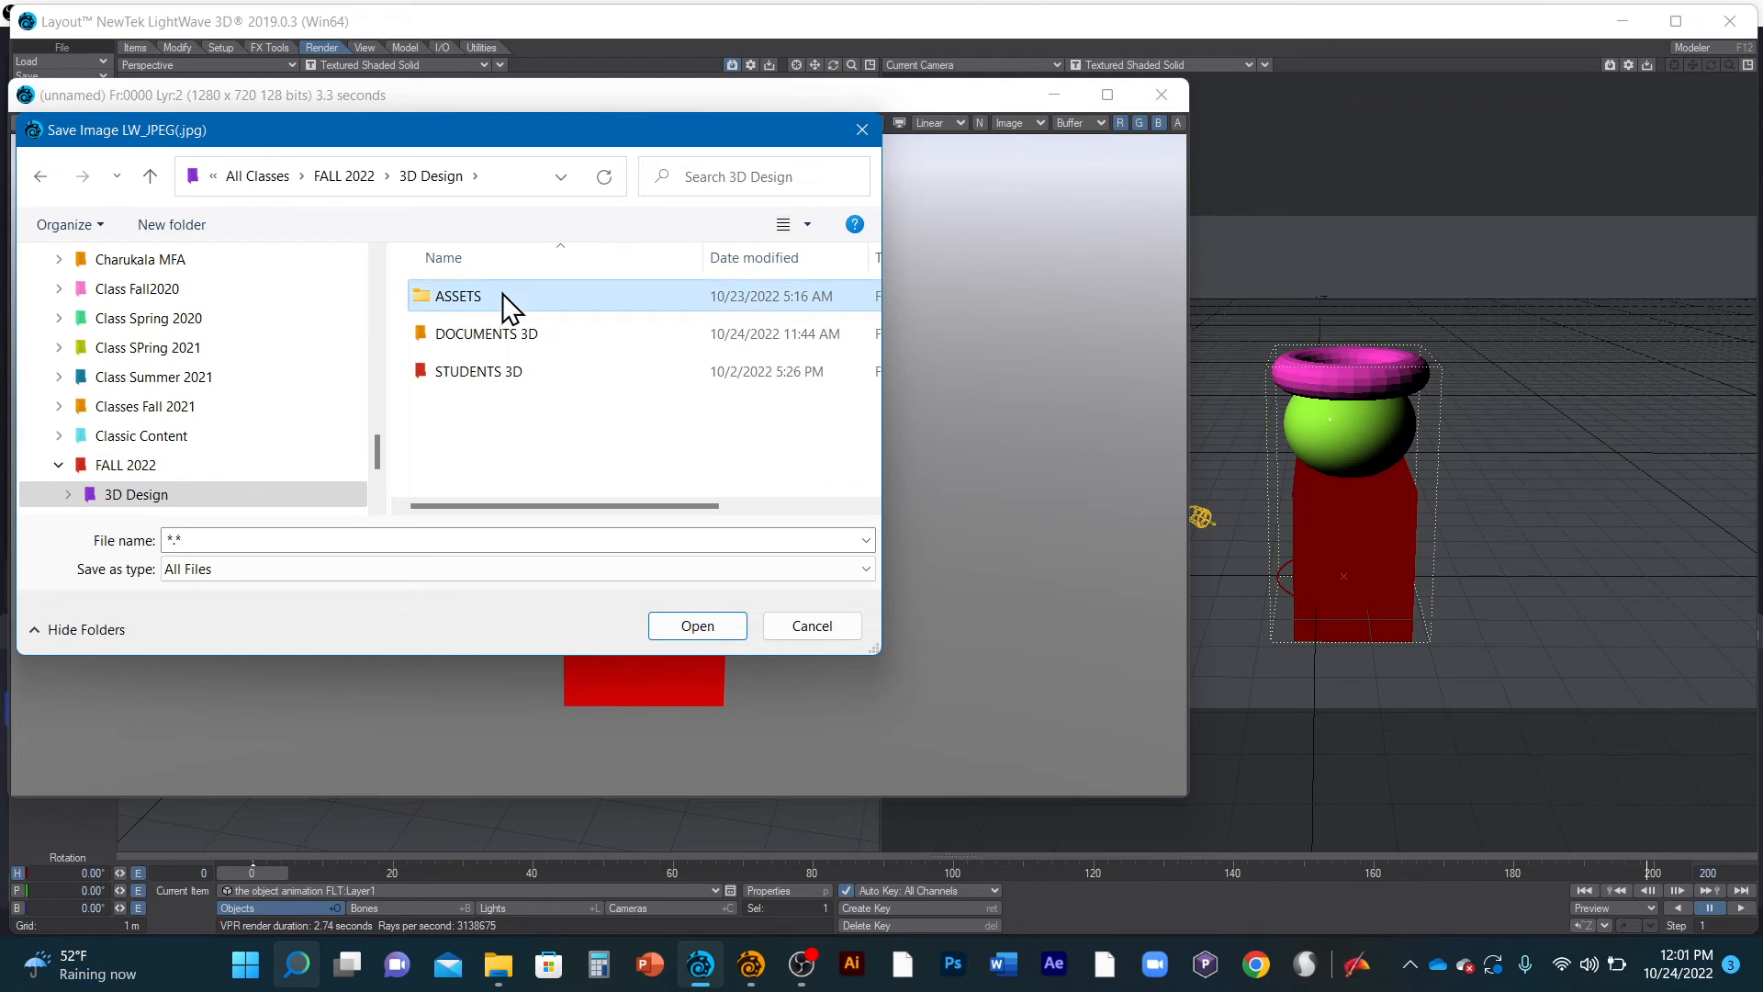
pyautogui.click(501, 294)
pyautogui.doubleClick(542, 295)
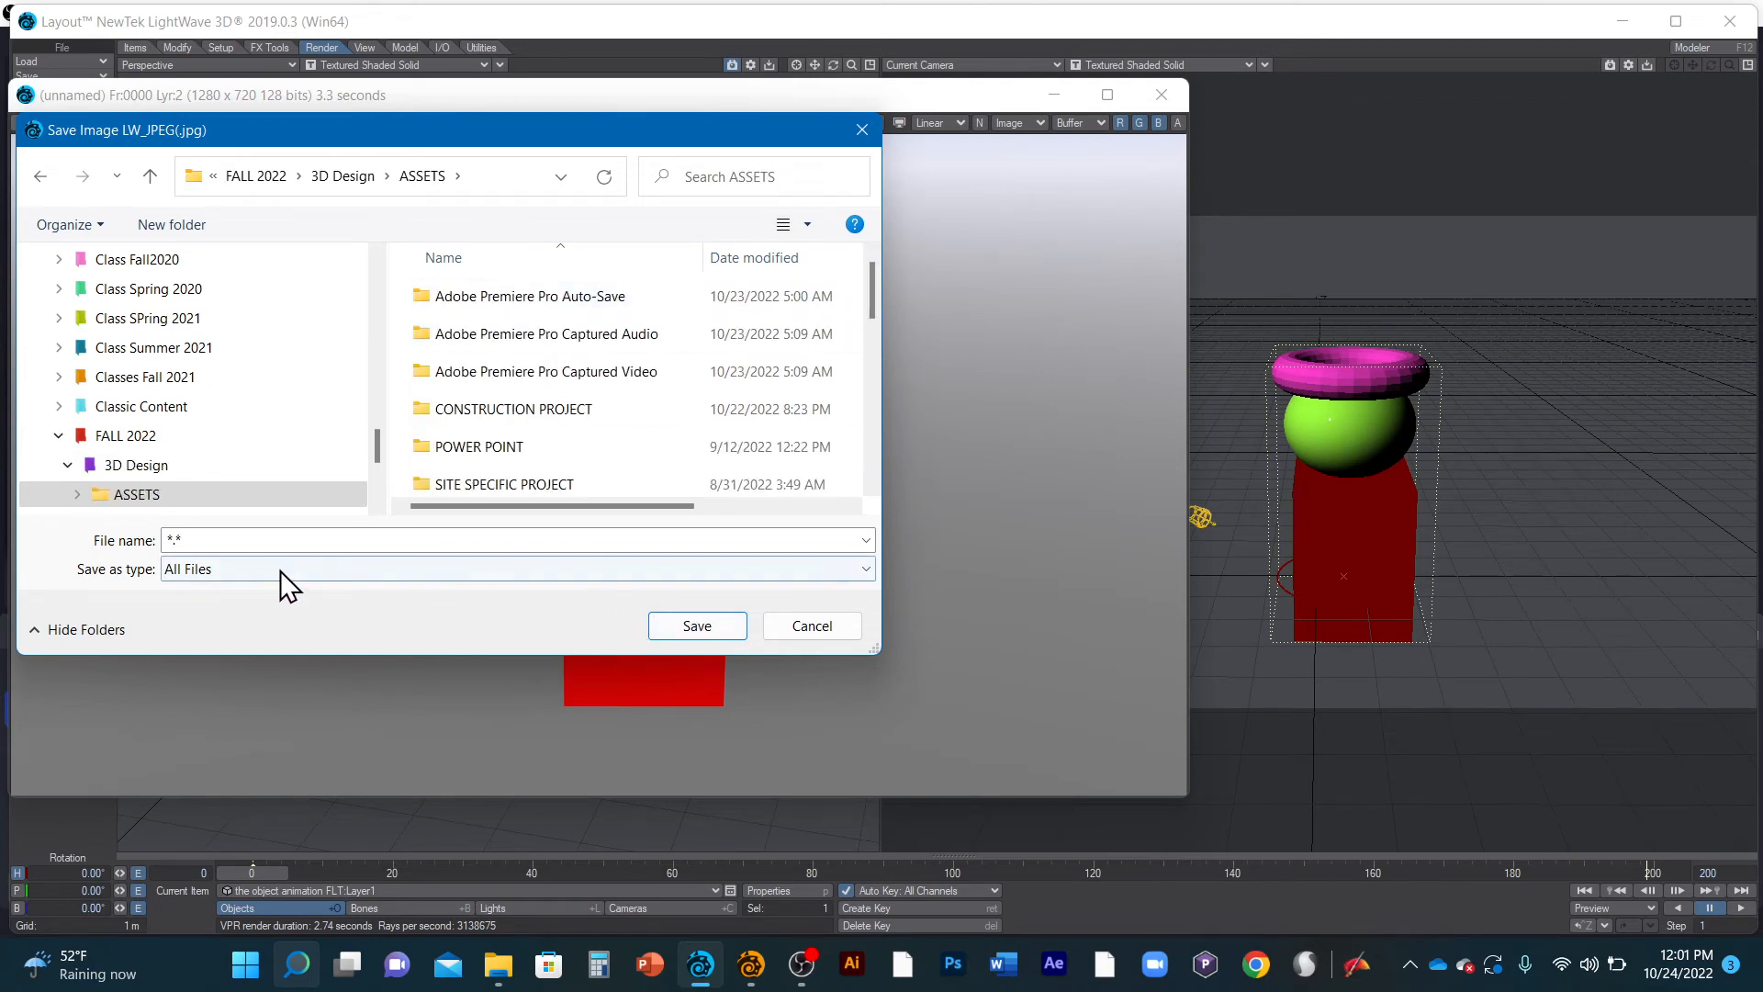
# Save the image under the file name "Renderd aimage" and close the rendered image window
pyautogui.click(253, 541)
pyautogui.write('Red')
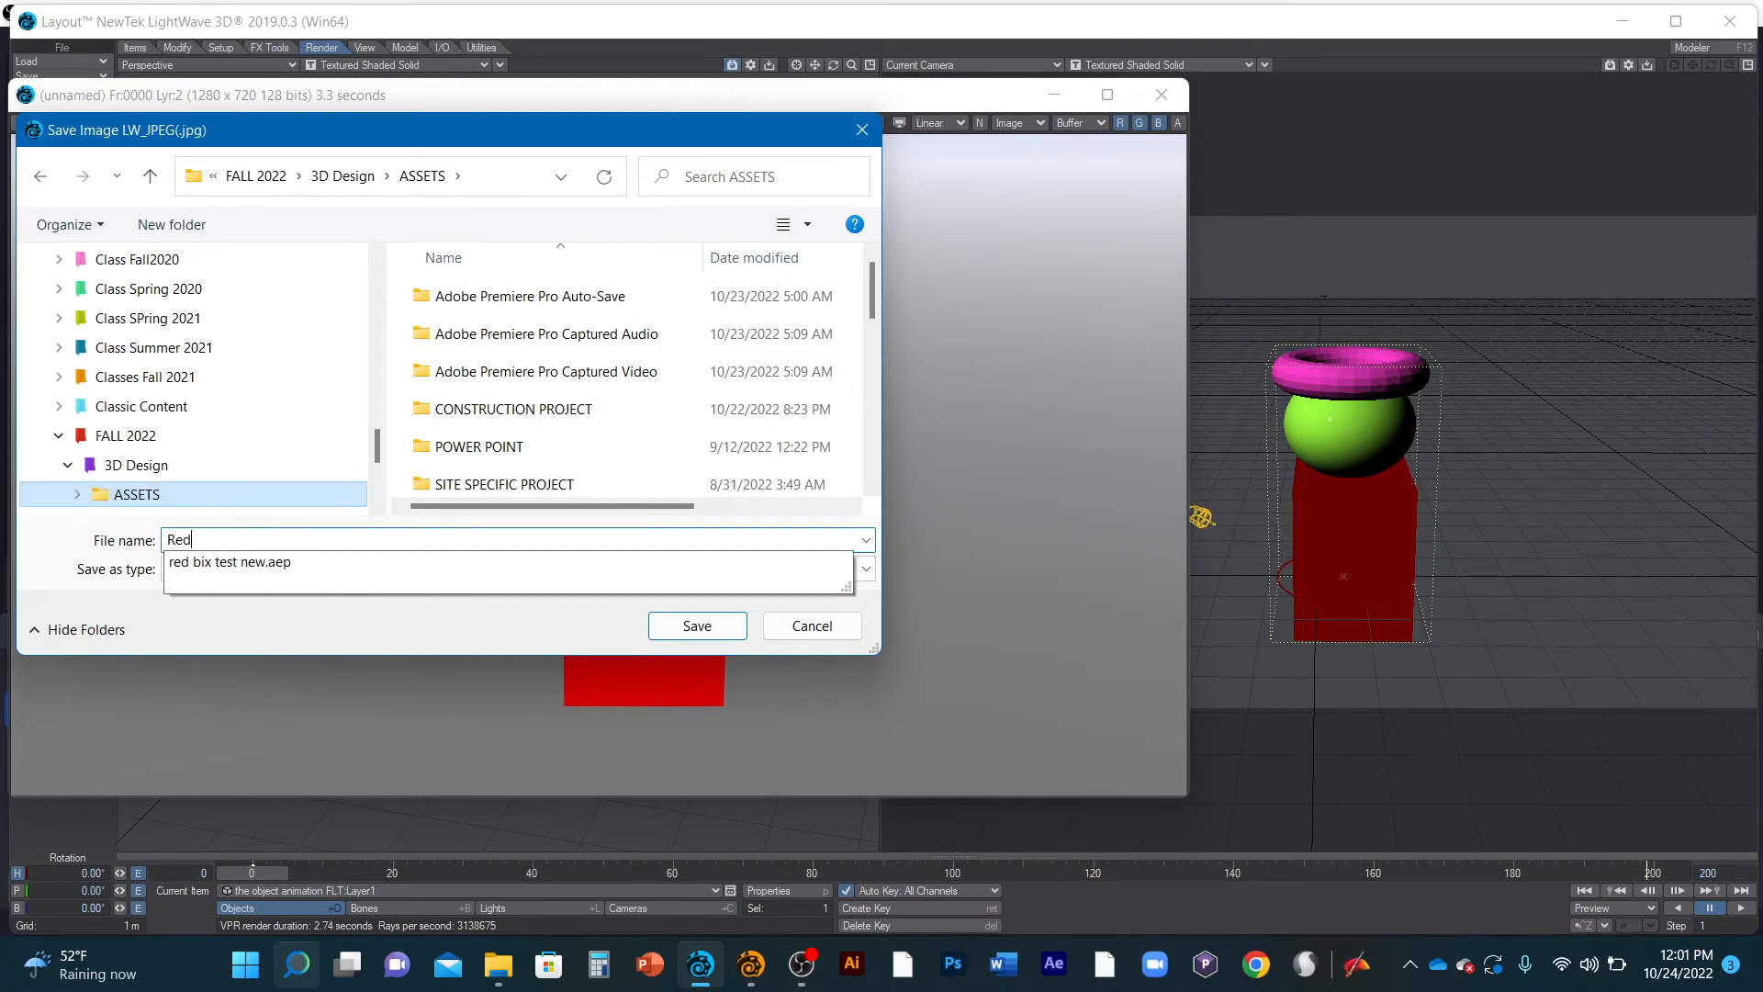
pyautogui.press('BackSpace')
pyautogui.write('nder')
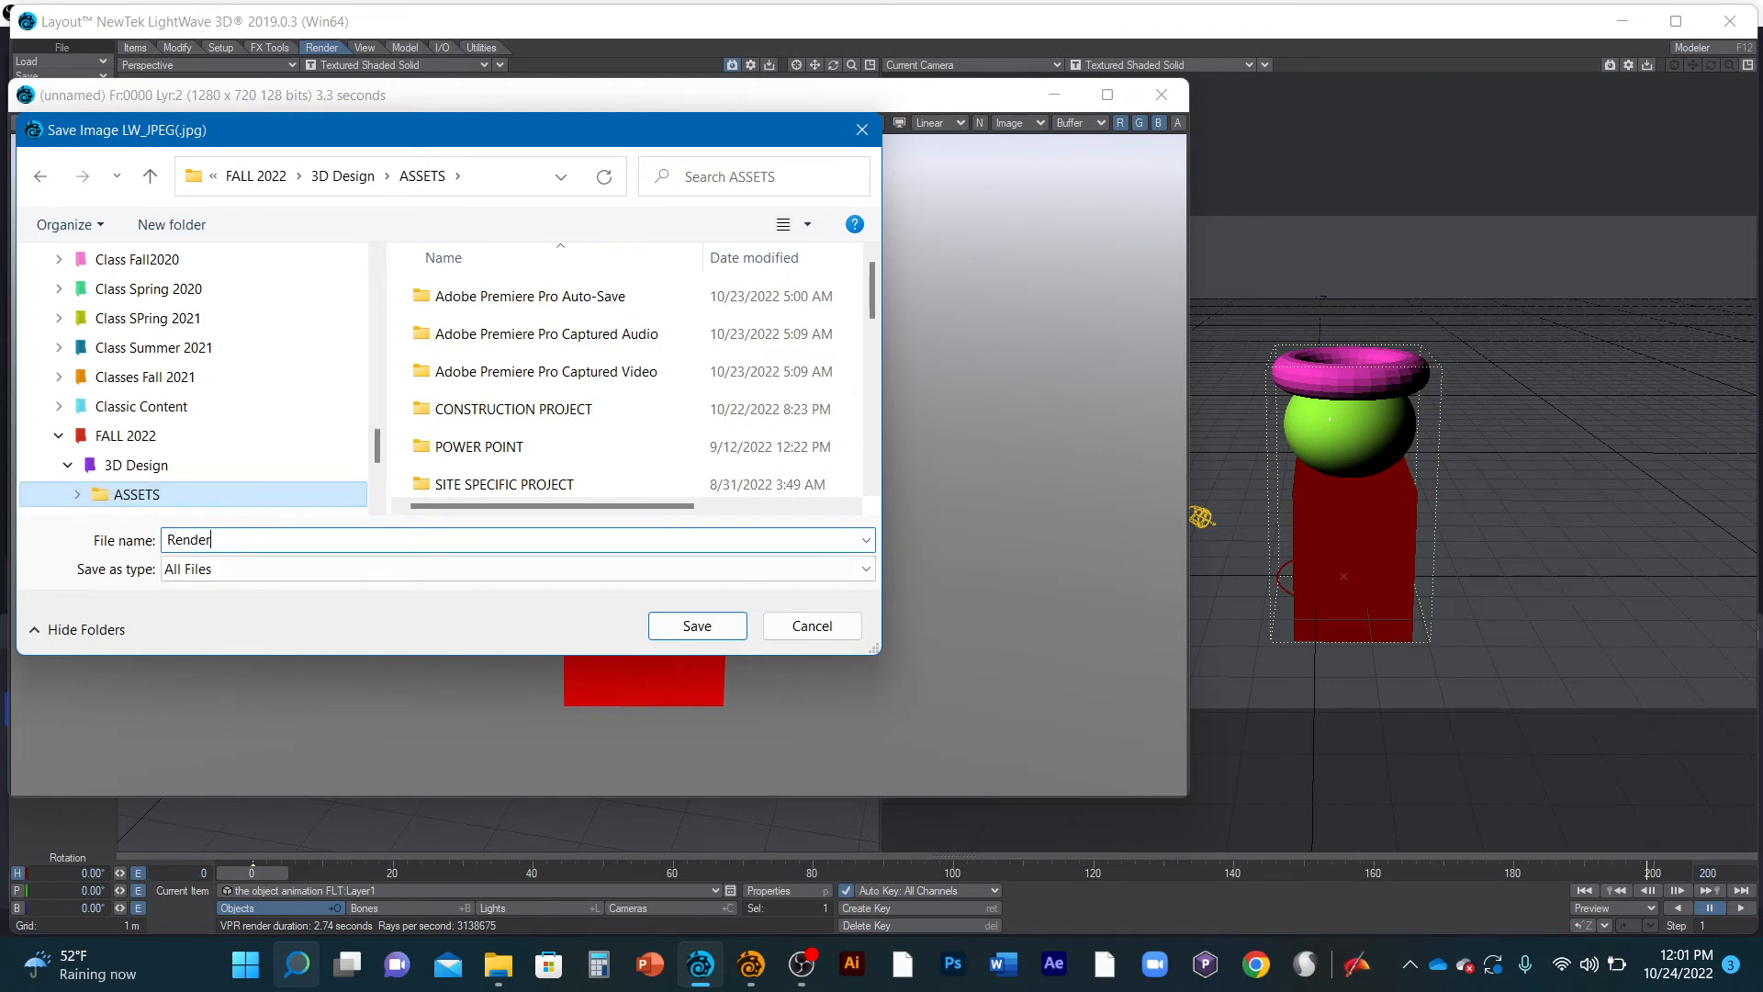
pyautogui.write('d aimge')
pyautogui.click(718, 626)
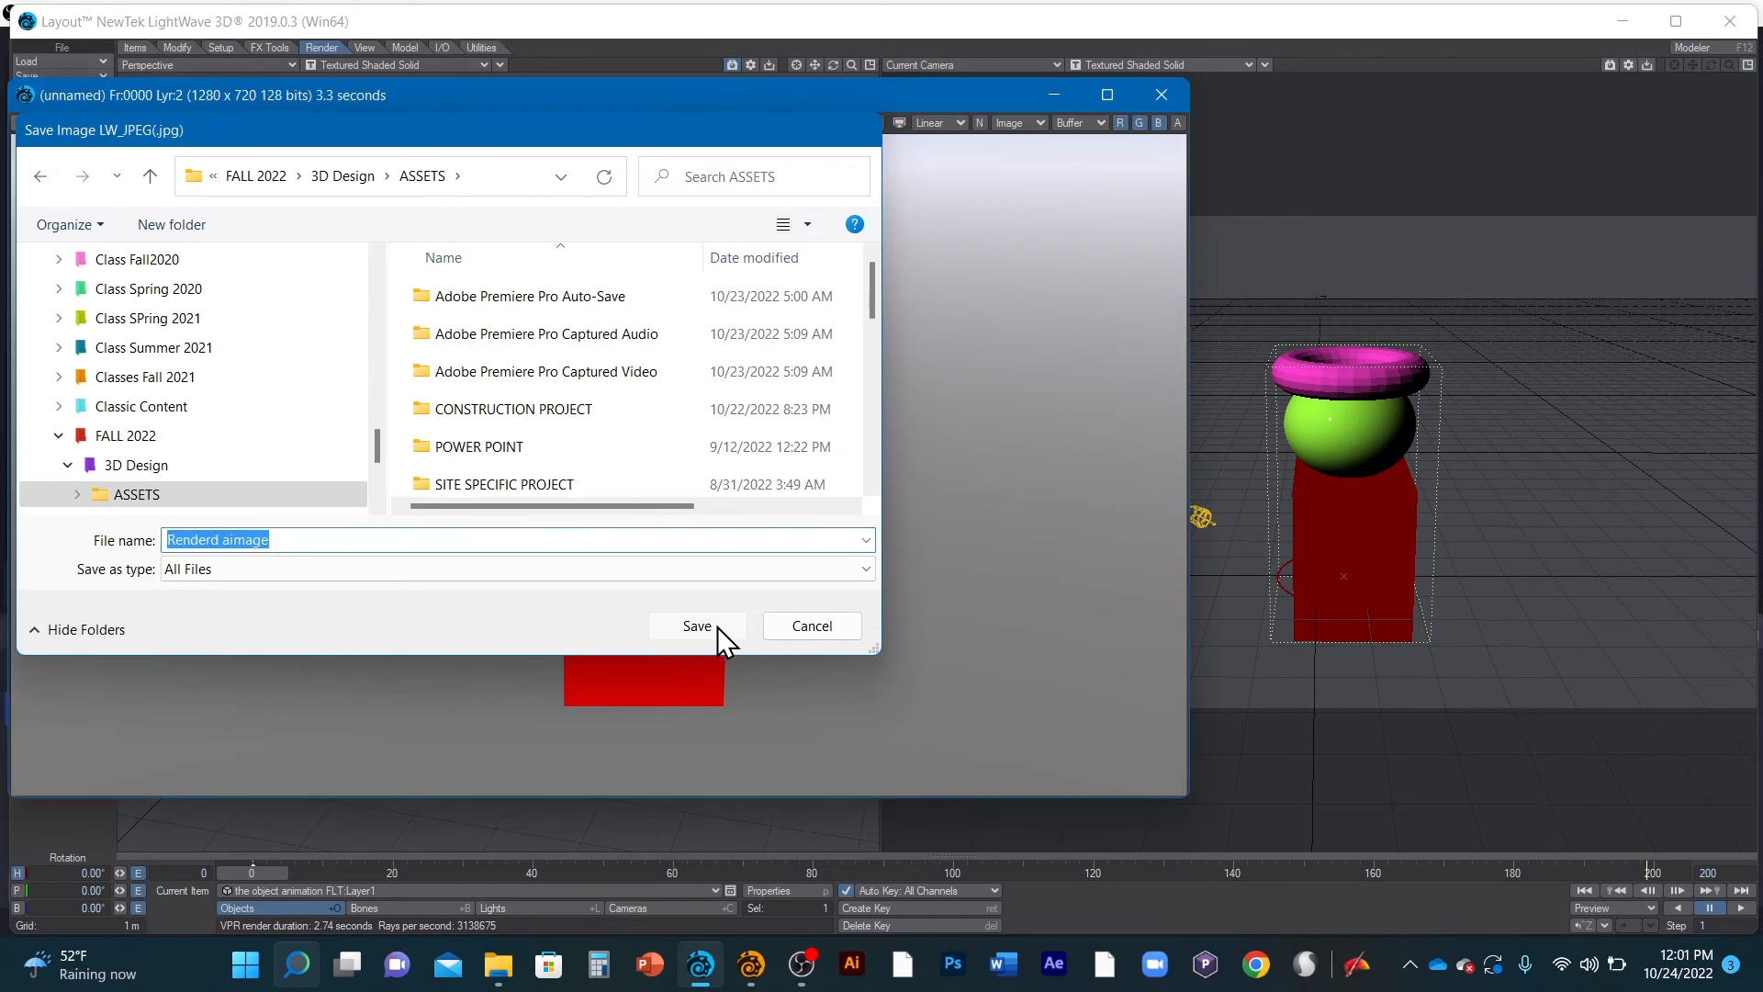
pyautogui.click(1161, 95)
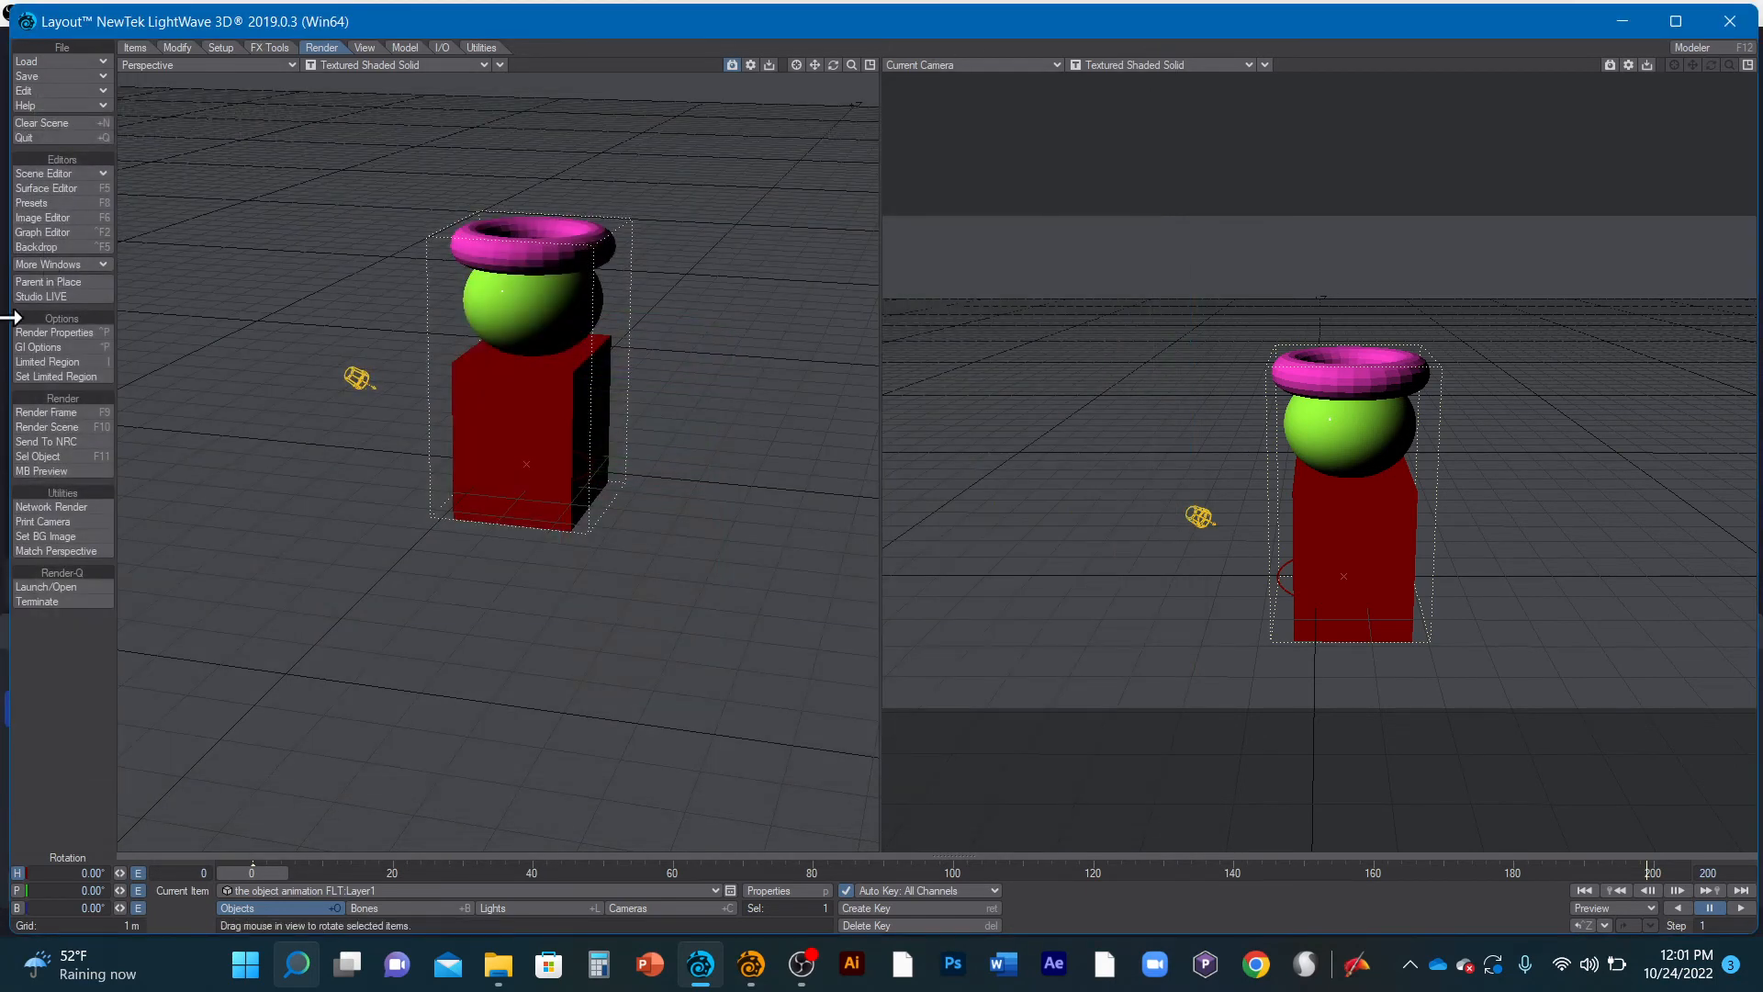
# Render the whole scene, accepting the slider end frame 200 as the render end and turning off the render display
pyautogui.click(49, 427)
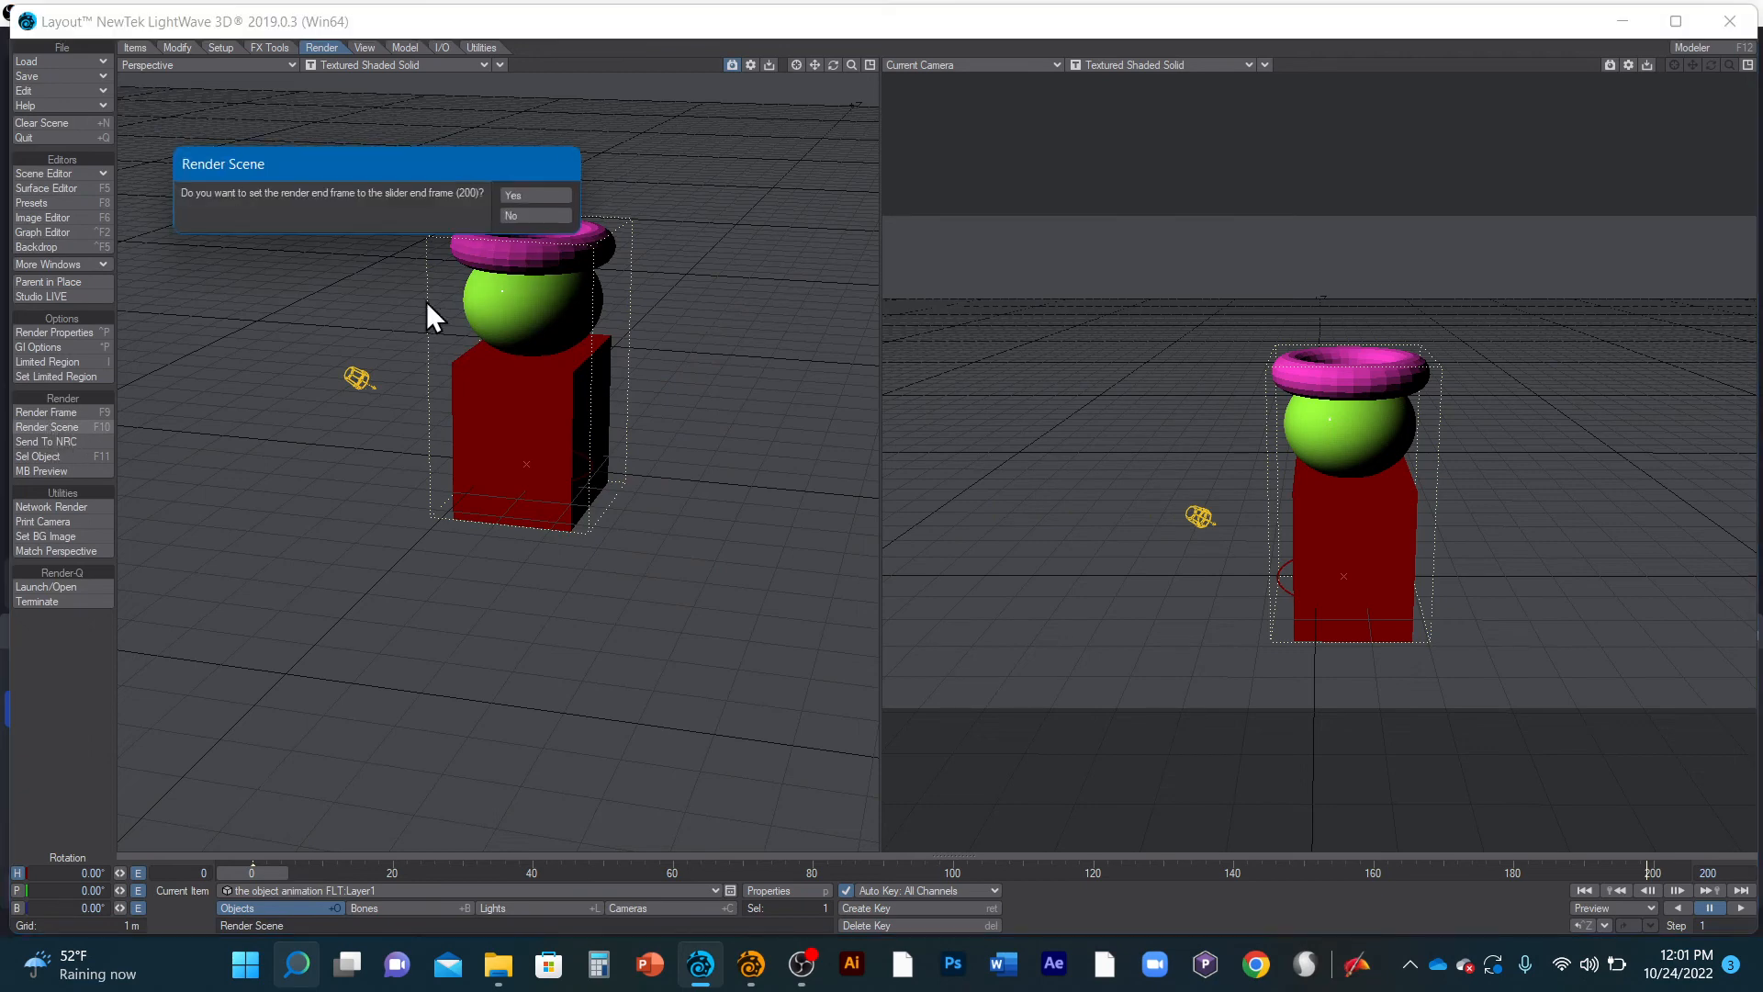
pyautogui.click(545, 195)
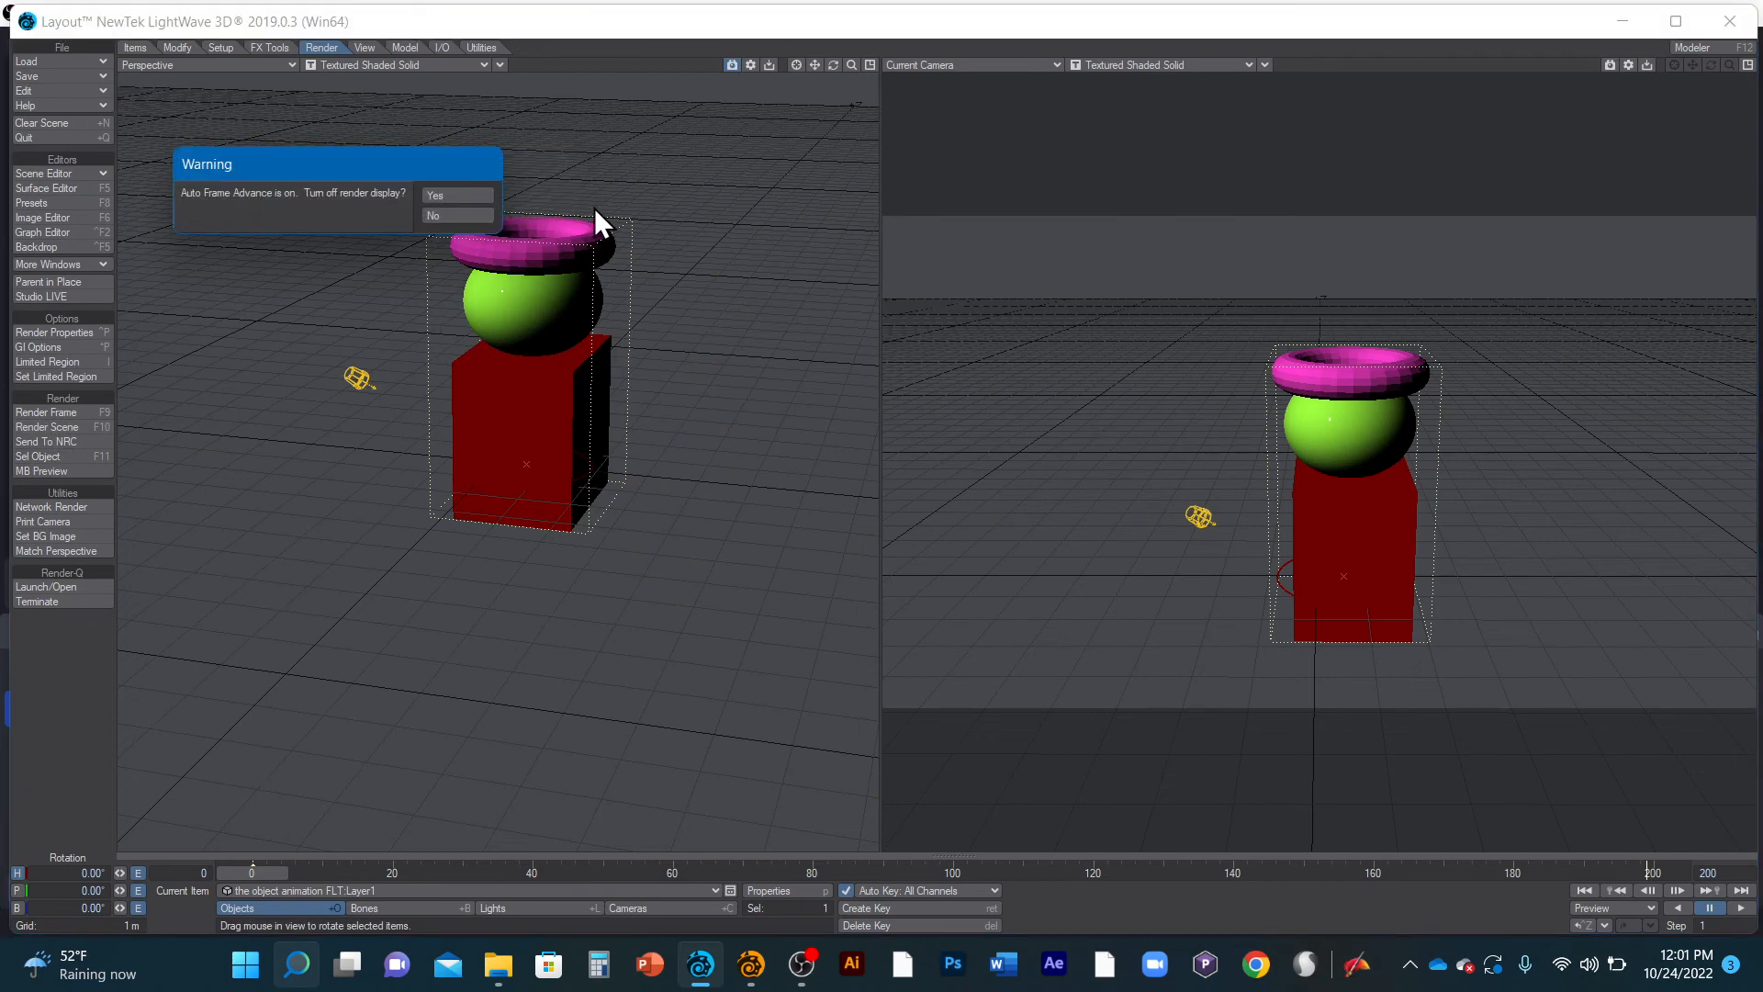
pyautogui.click(477, 196)
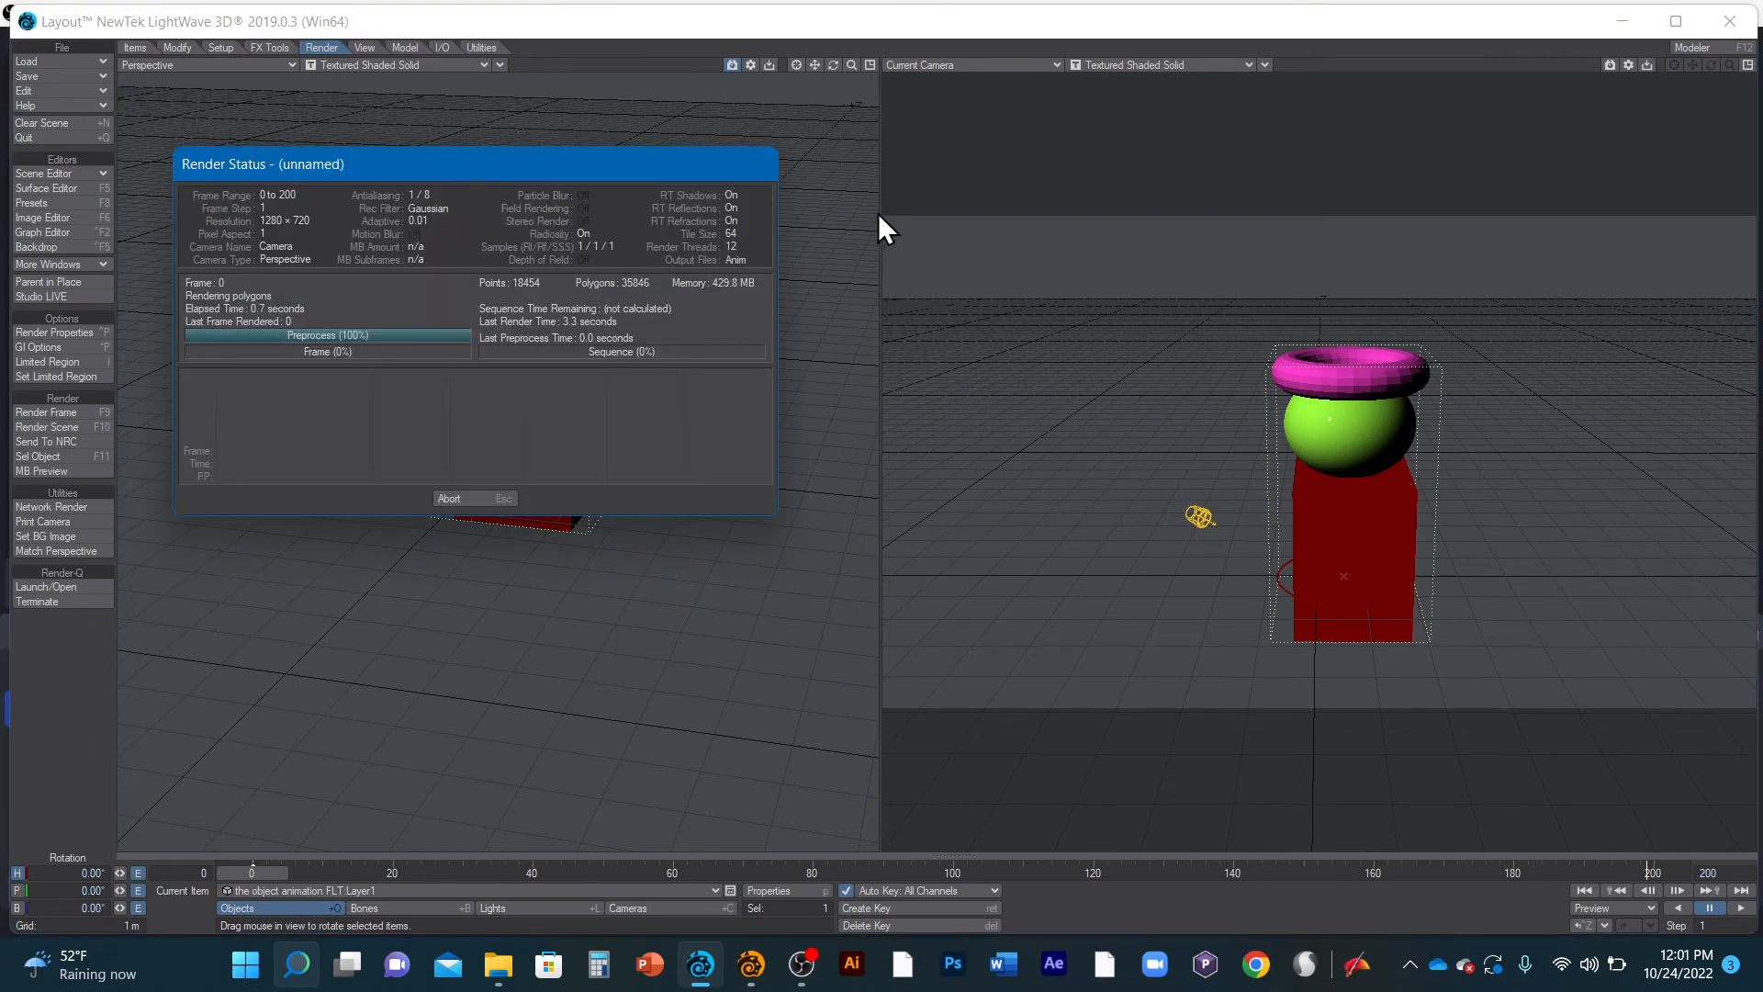